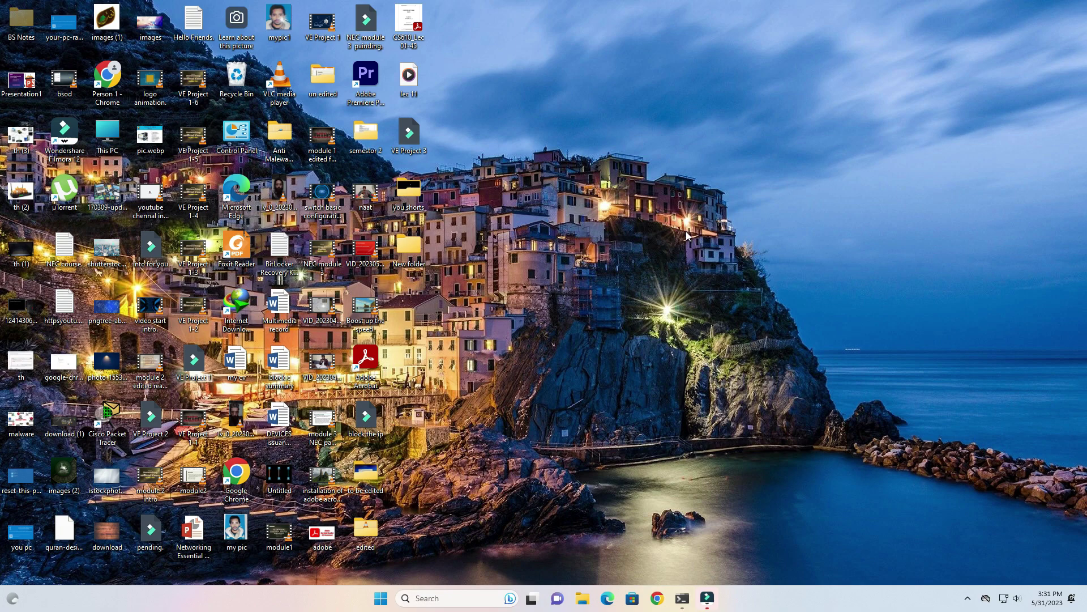
Refresh the desktop repeatedly from its right-click menu
right_click(627, 86)
left_click(648, 124)
right_click(655, 130)
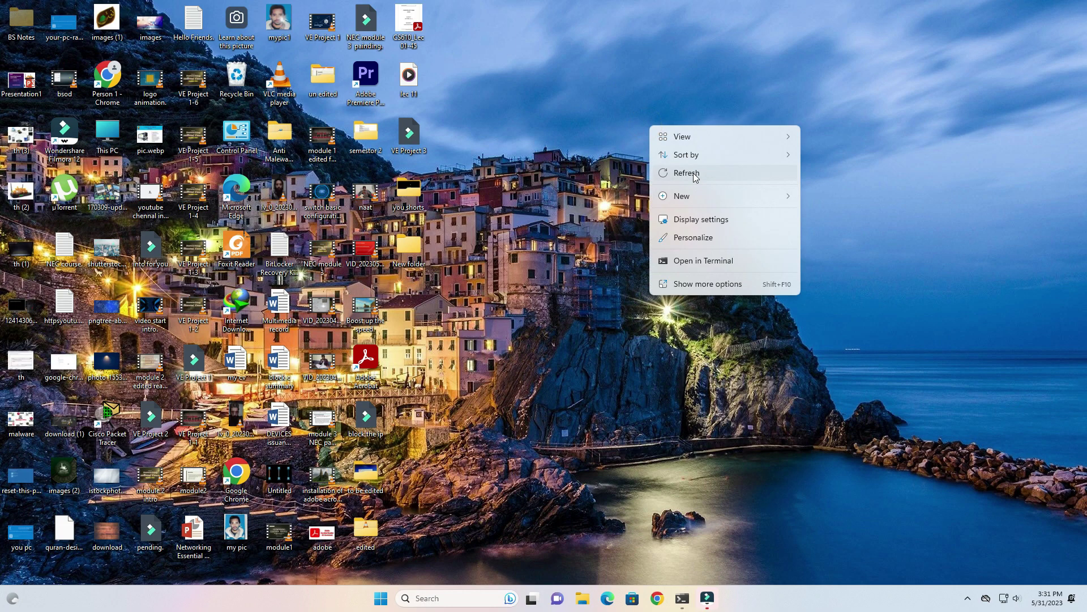
left_click(695, 178)
right_click(699, 178)
left_click(728, 221)
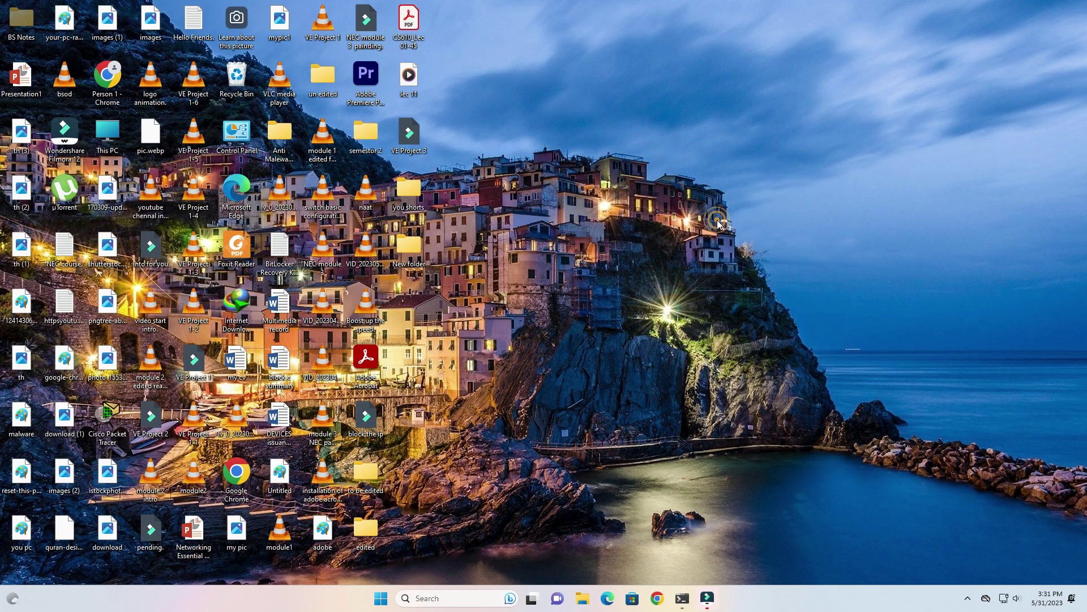
right_click(725, 191)
left_click(747, 242)
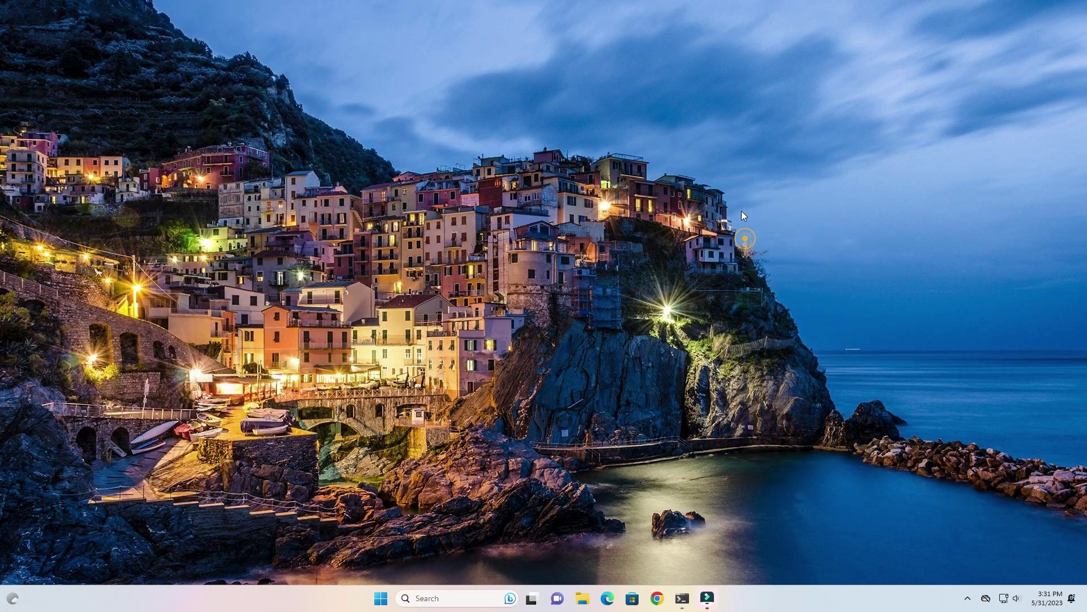
right_click(742, 210)
left_click(762, 263)
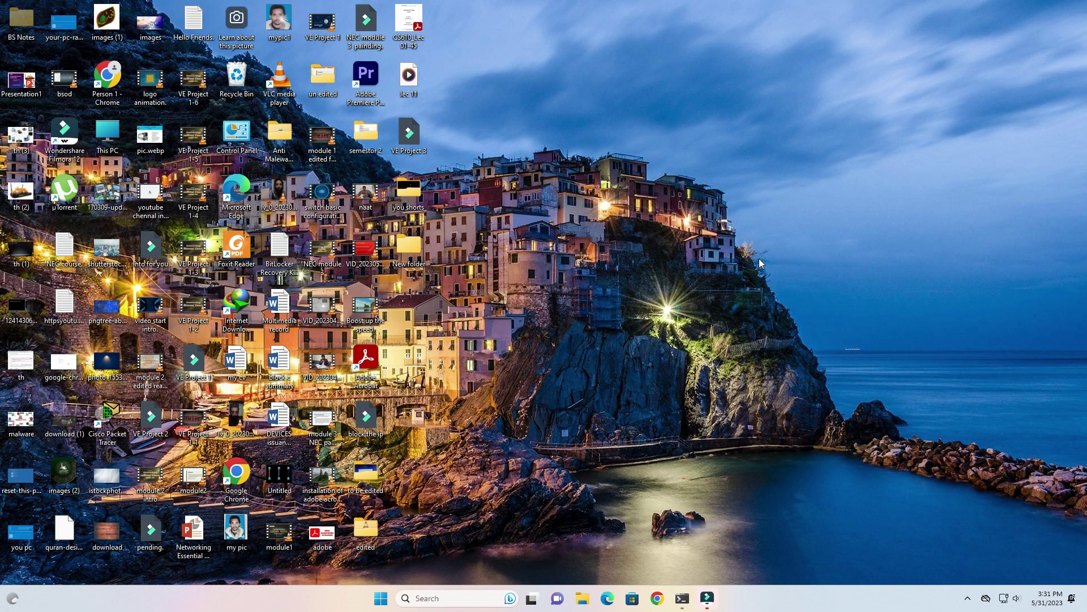
right_click(754, 198)
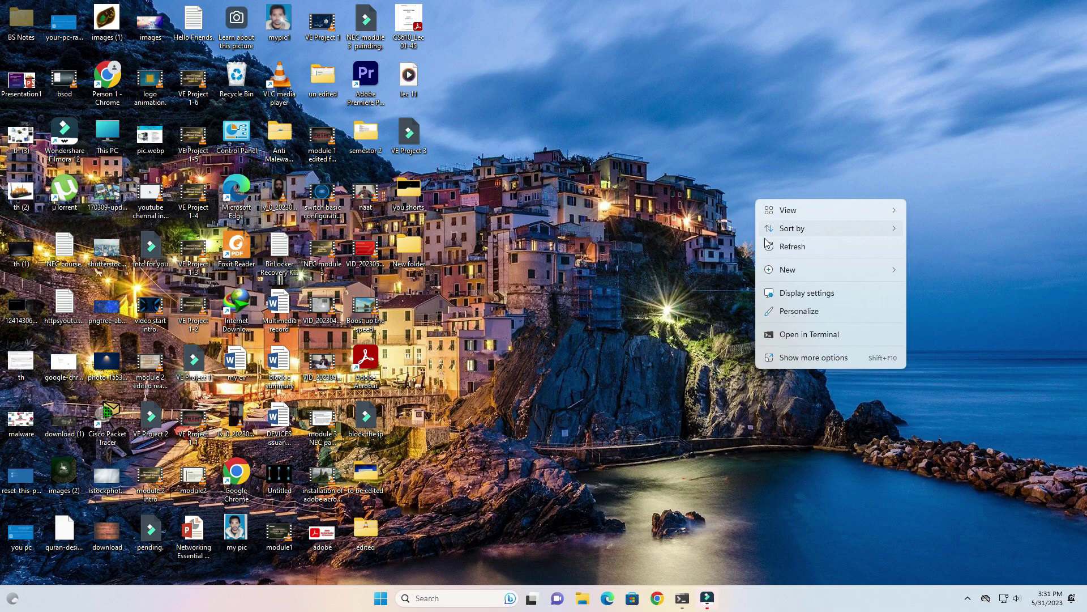
left_click(766, 243)
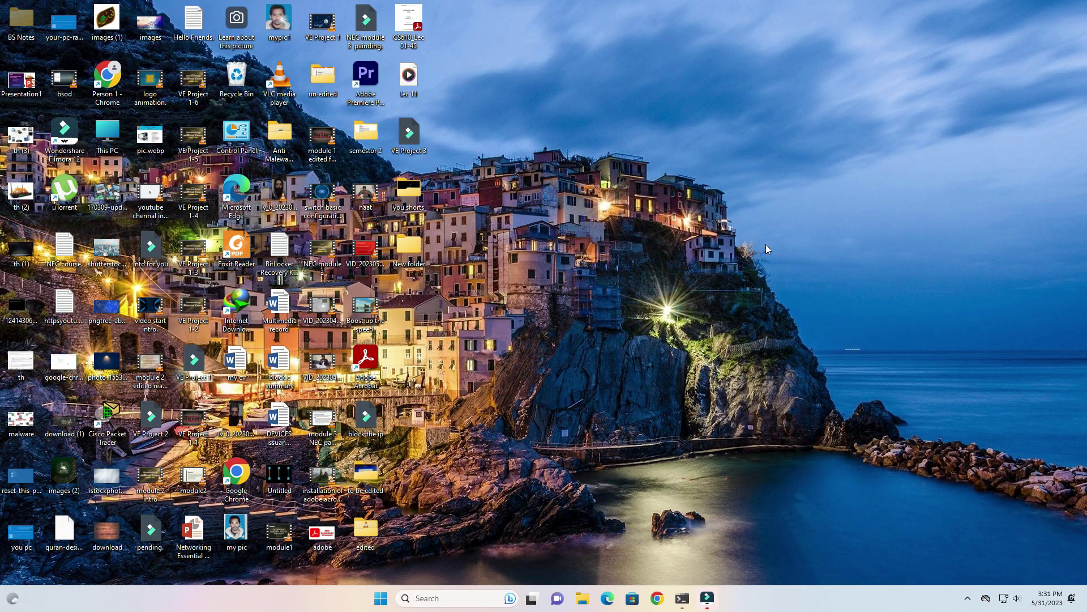
right_click(763, 220)
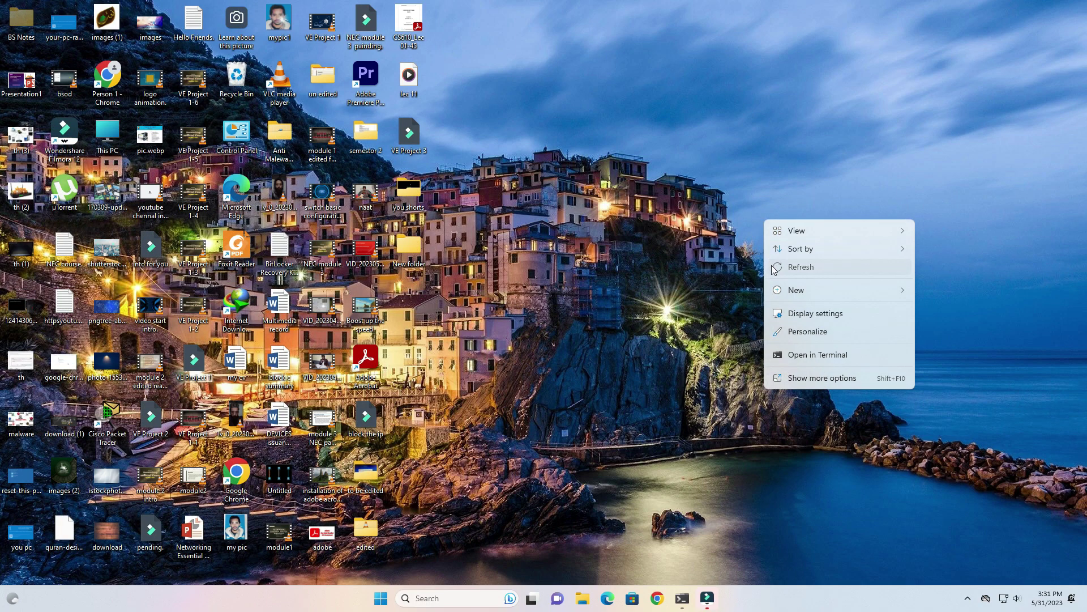
left_click(761, 263)
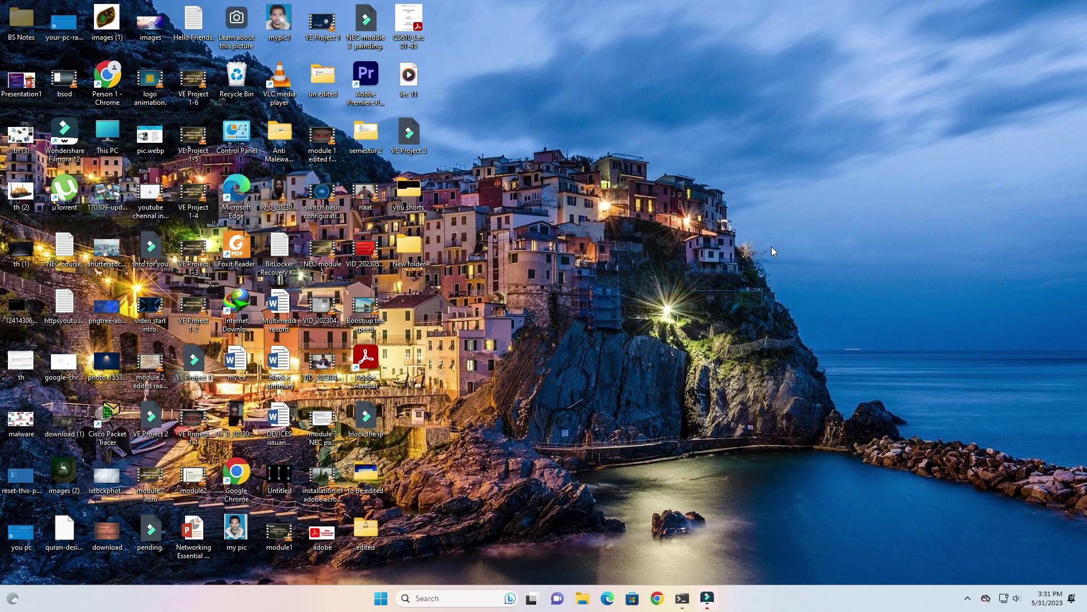
right_click(753, 195)
left_click(779, 245)
right_click(779, 245)
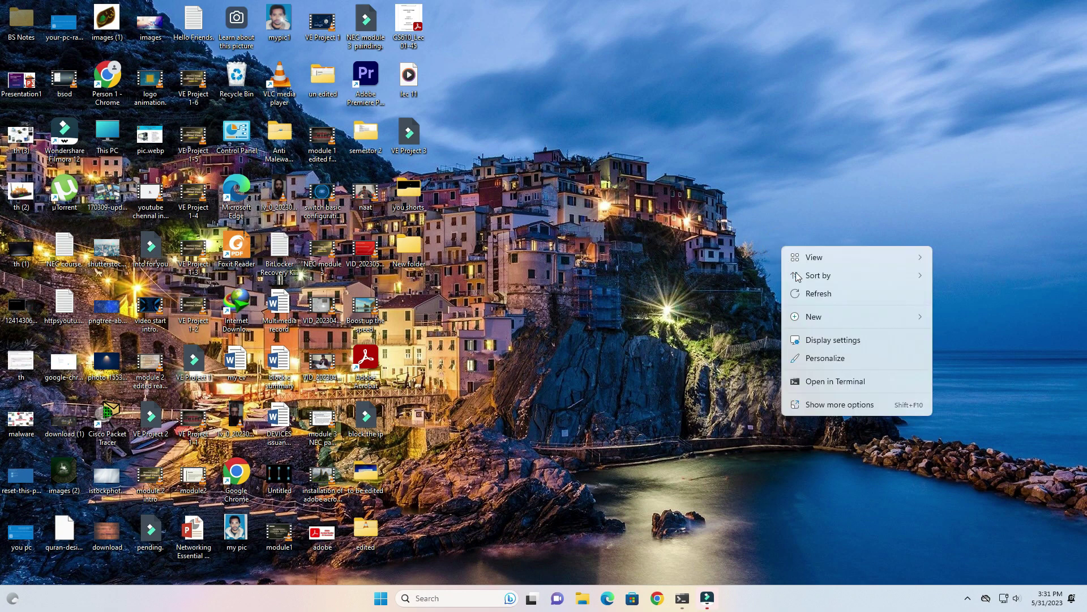
left_click(816, 294)
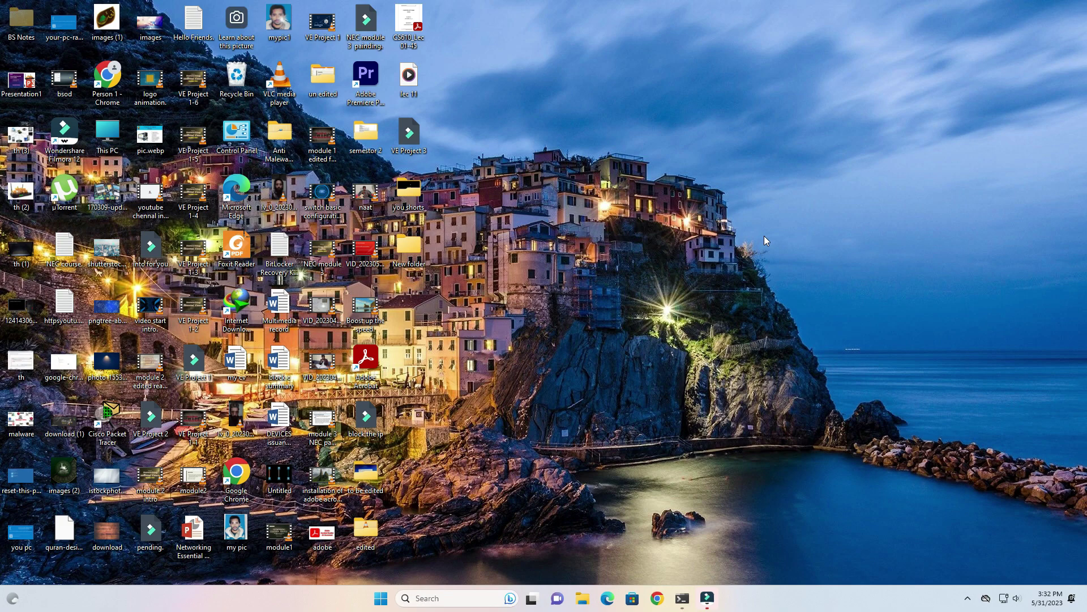
right_click(764, 236)
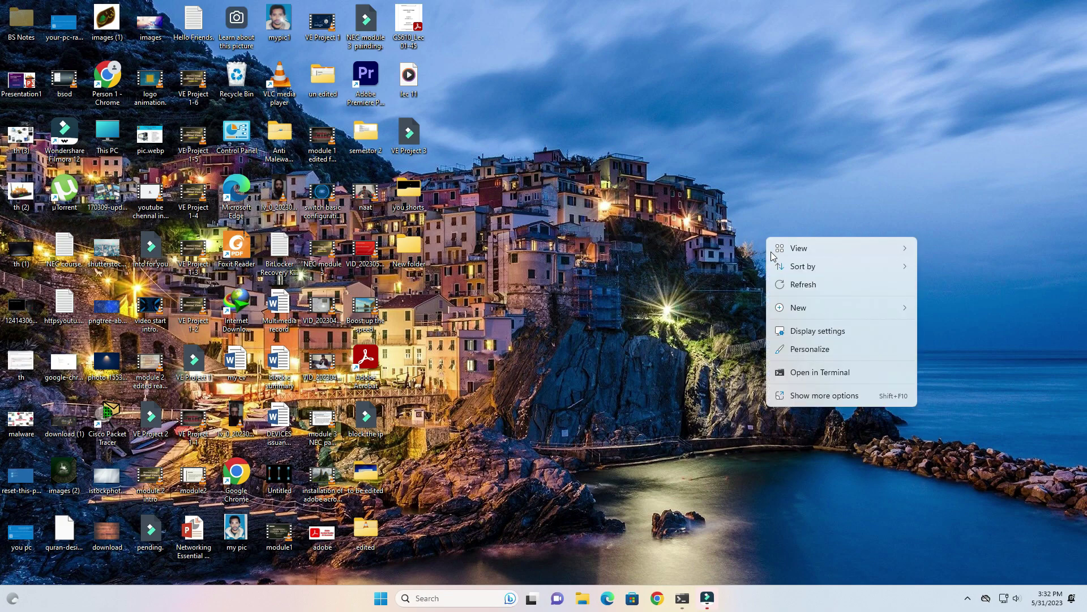
left_click(778, 285)
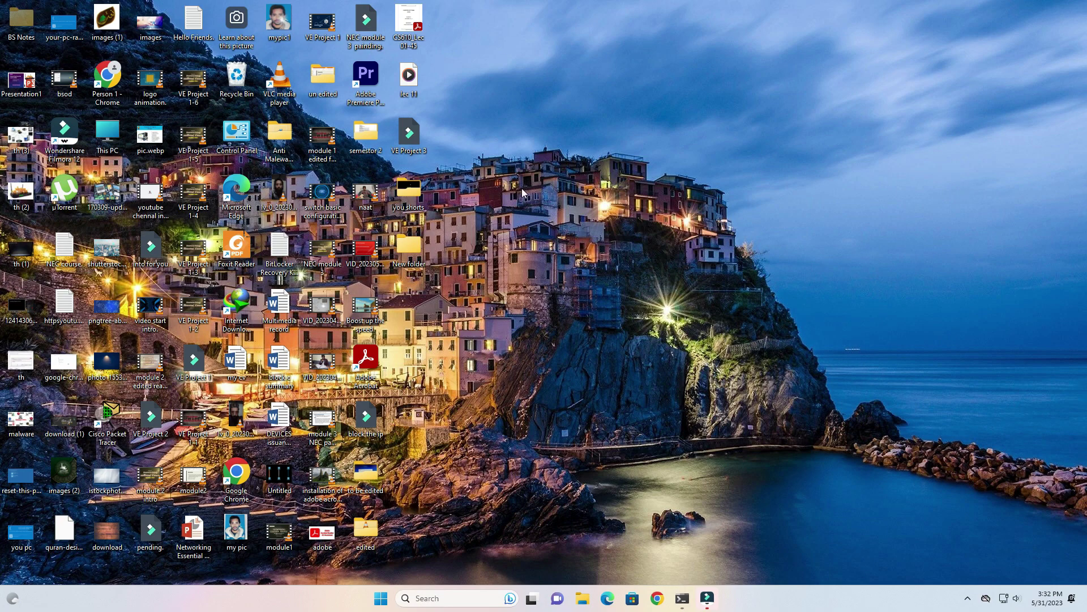
Open Network & internet settings maximized, then view the network adapters and advanced sharing settings
right_click(1004, 601)
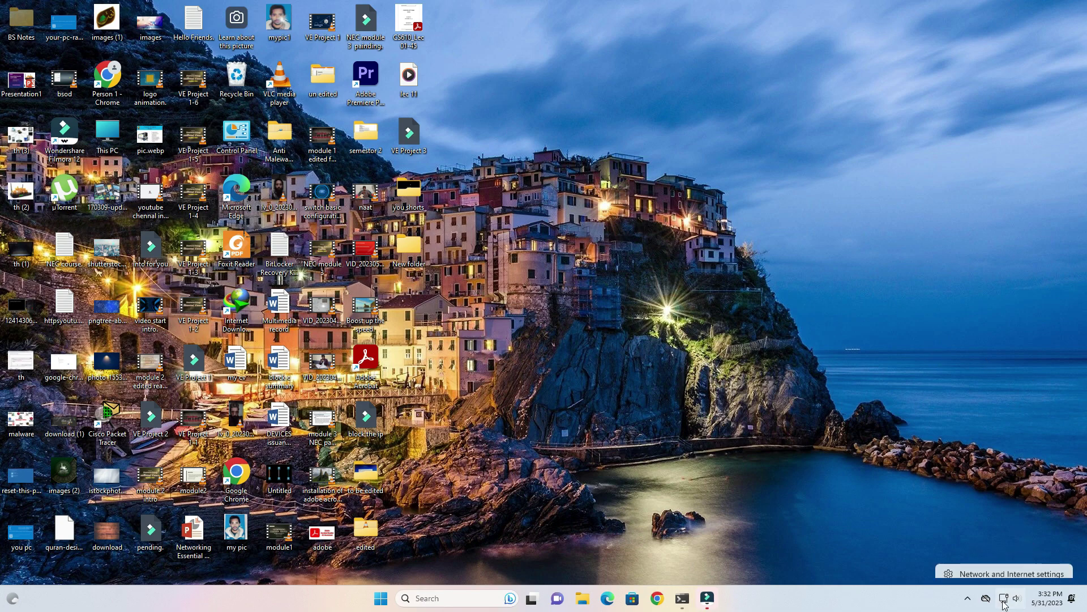
left_click(1009, 566)
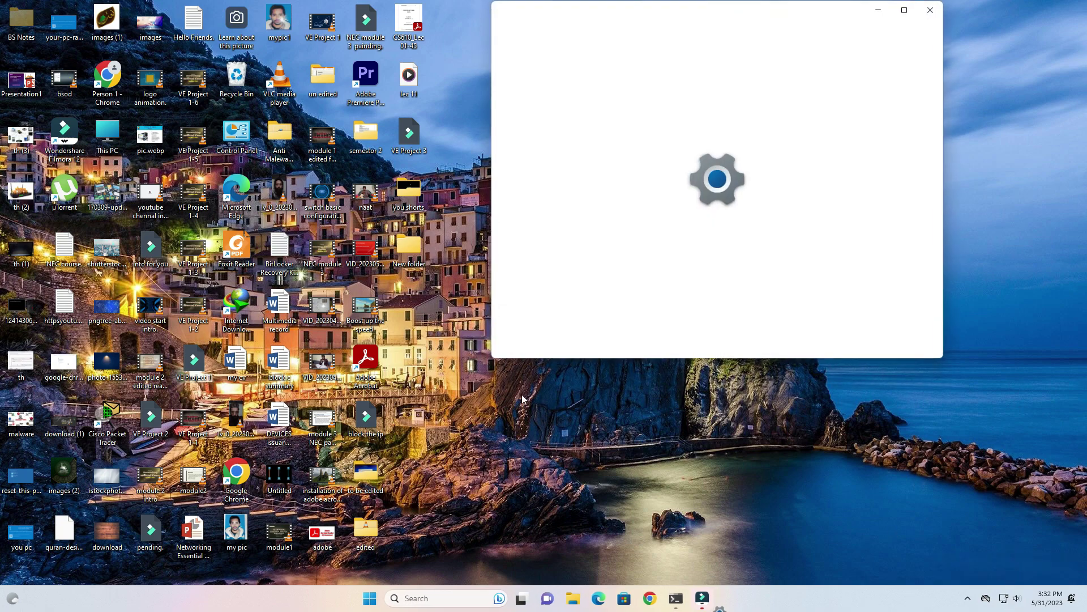
left_click(904, 10)
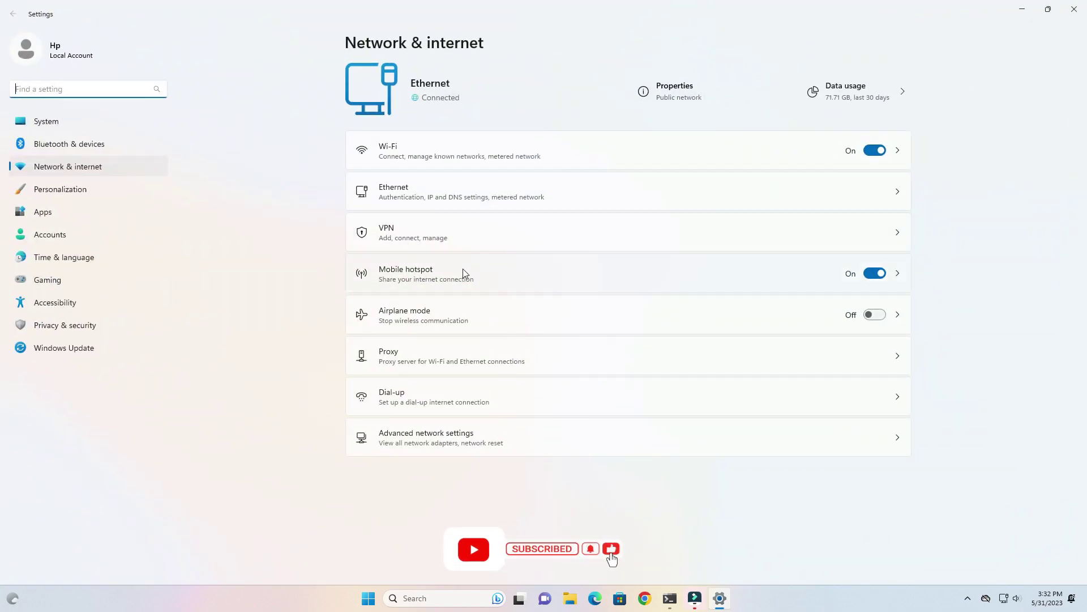
left_click(409, 435)
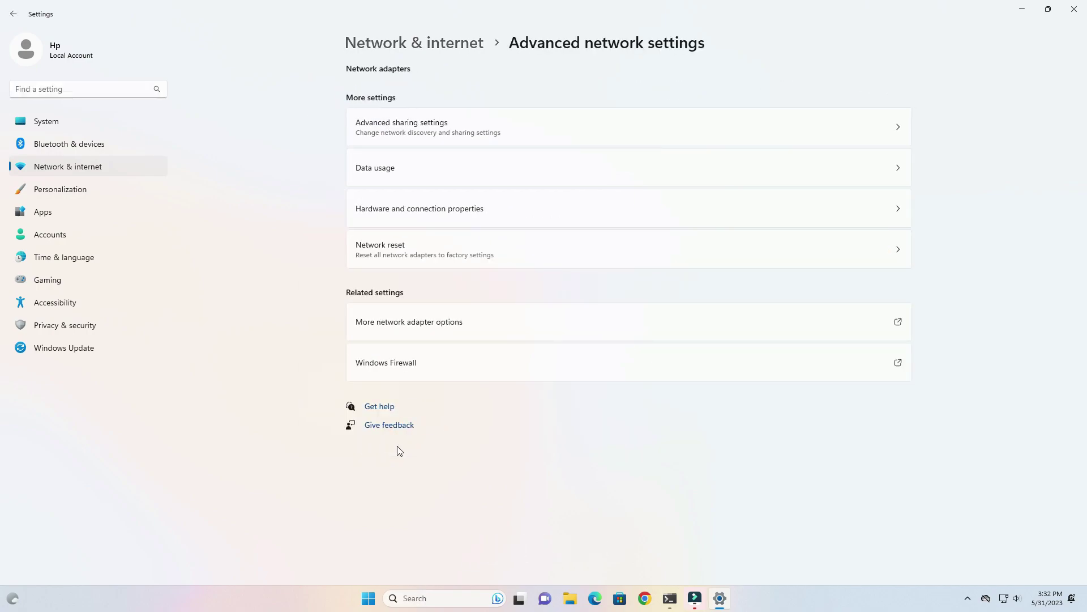
left_click(461, 328)
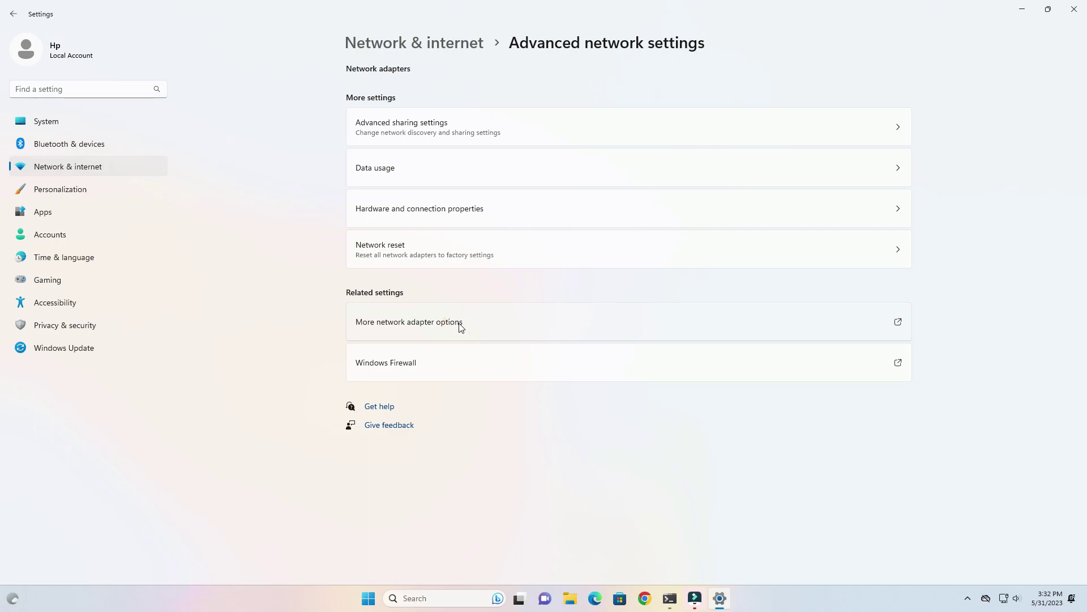
left_click(687, 128)
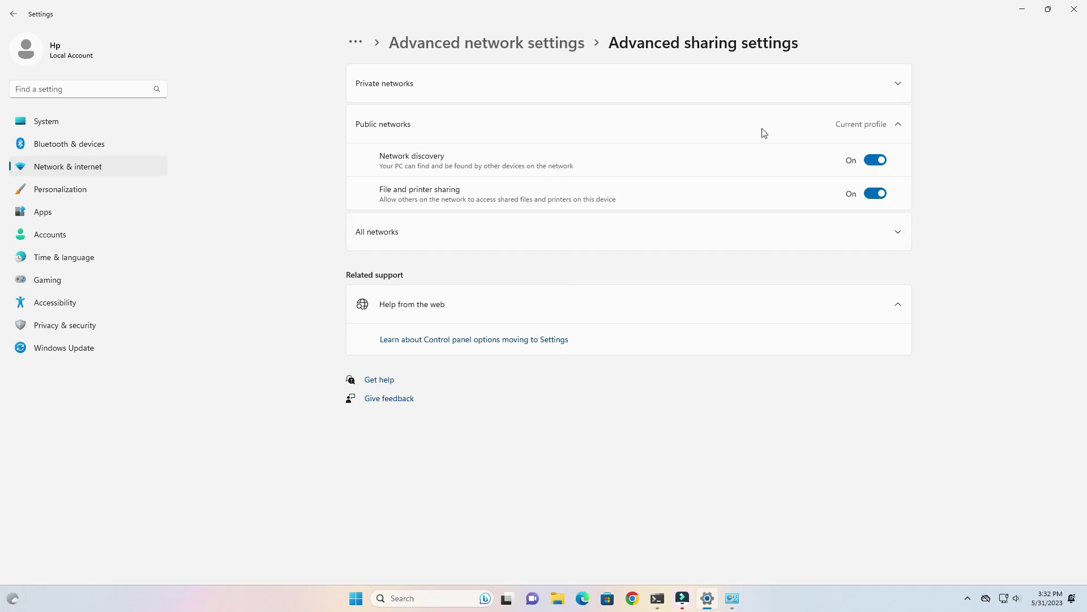
Close the Settings and Network Connections windows and bring up Windows search
left_click(1074, 10)
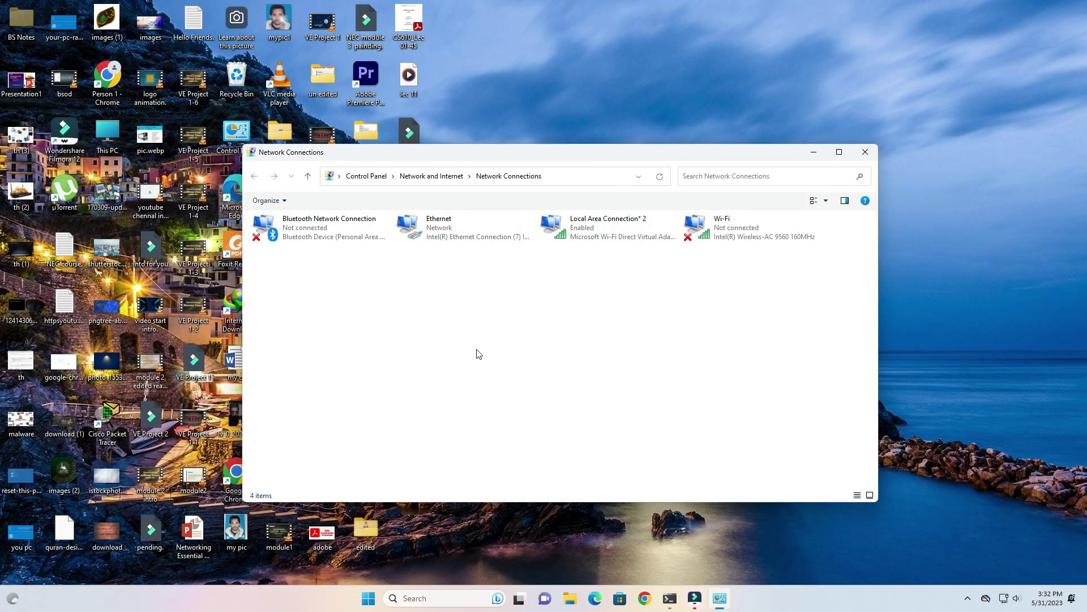
left_click(865, 152)
left_click(492, 597)
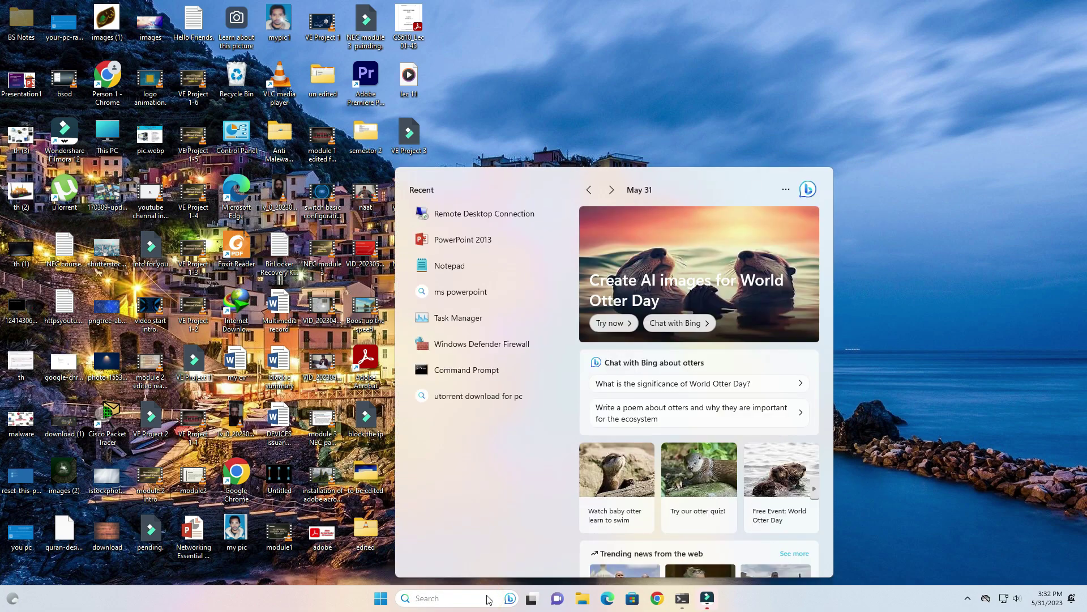
Launch Control Panel and go through Network and Sharing Center to the advanced sharing settings
type("contr")
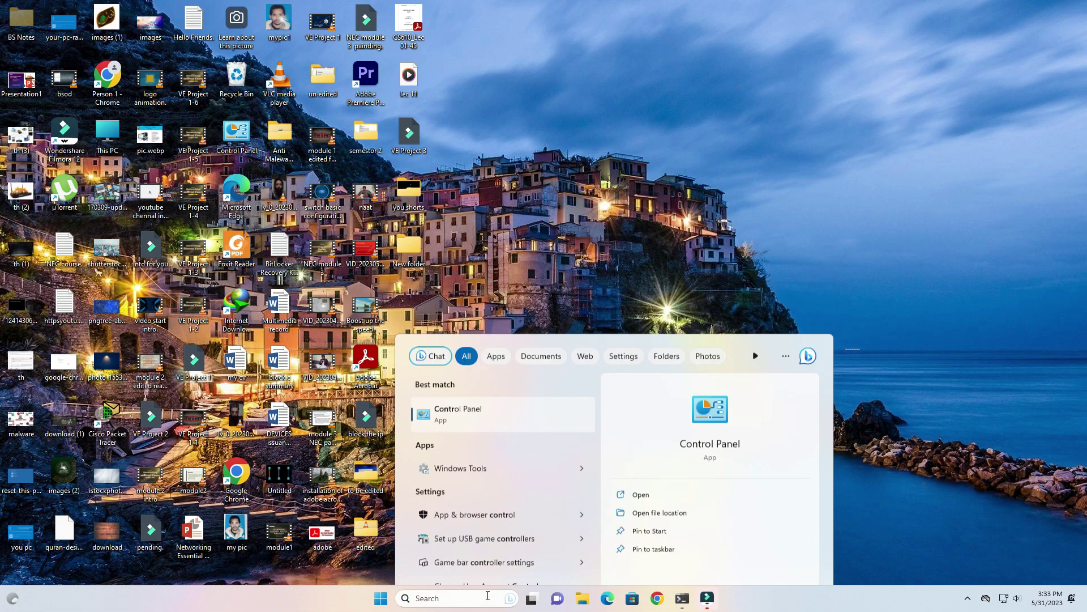
key("Return")
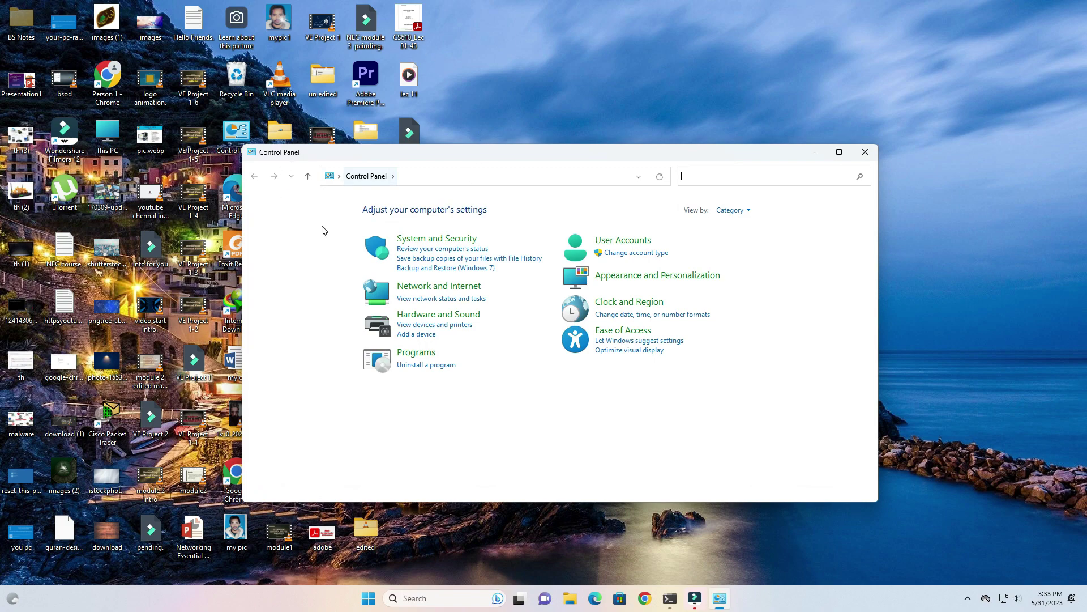
left_click(448, 286)
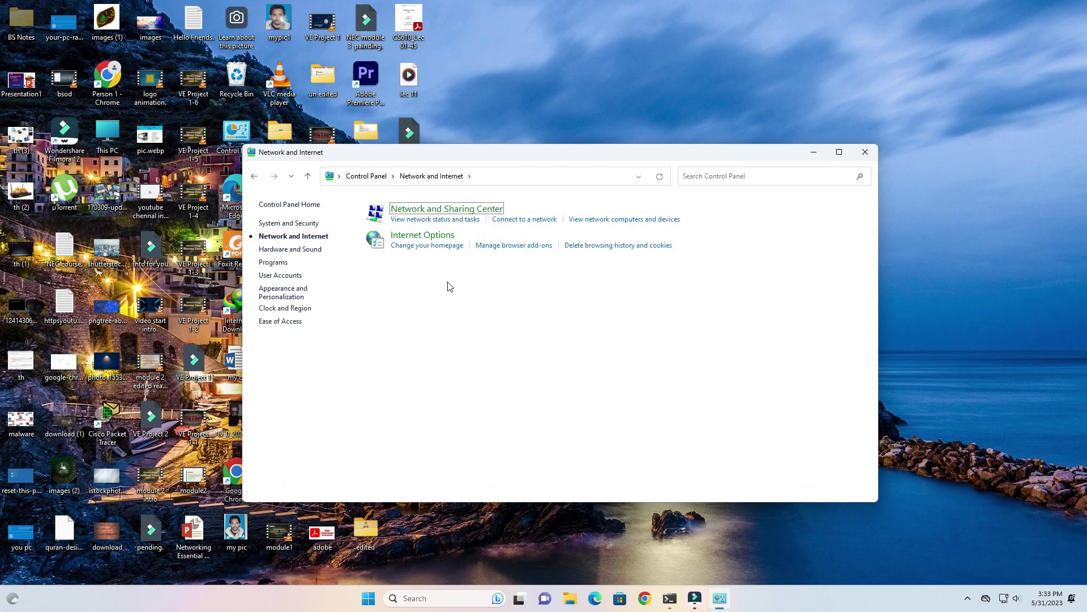
left_click(453, 210)
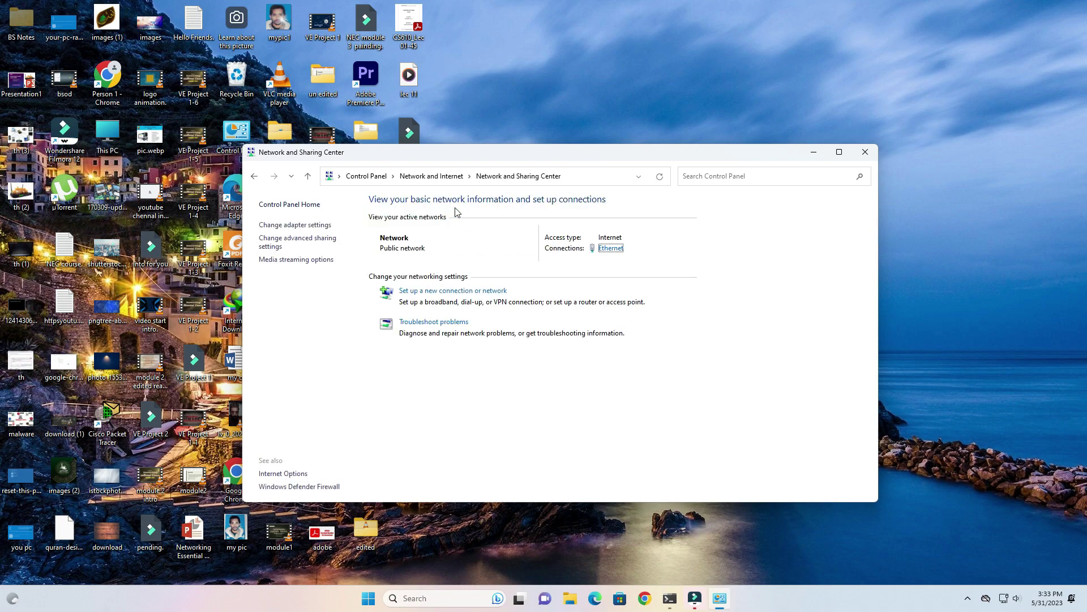
left_click(300, 243)
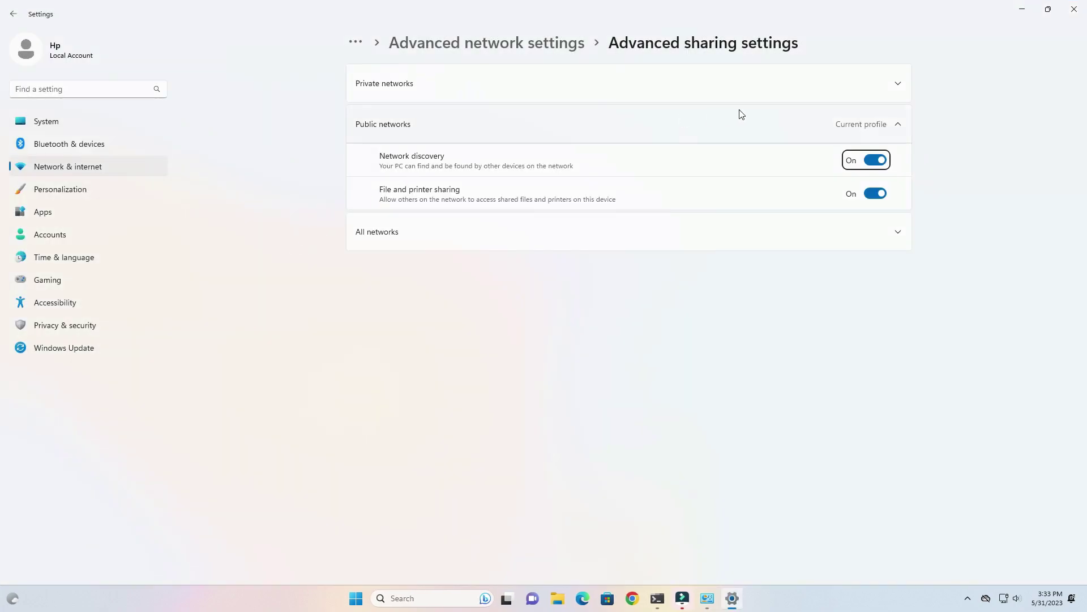
left_click(895, 123)
left_click(894, 124)
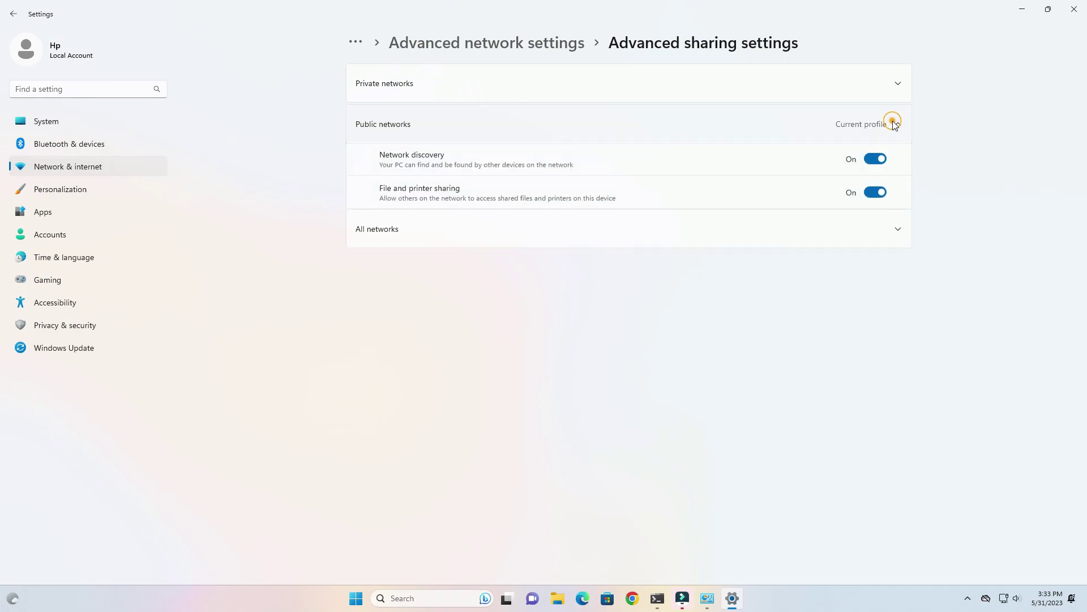
left_click(894, 124)
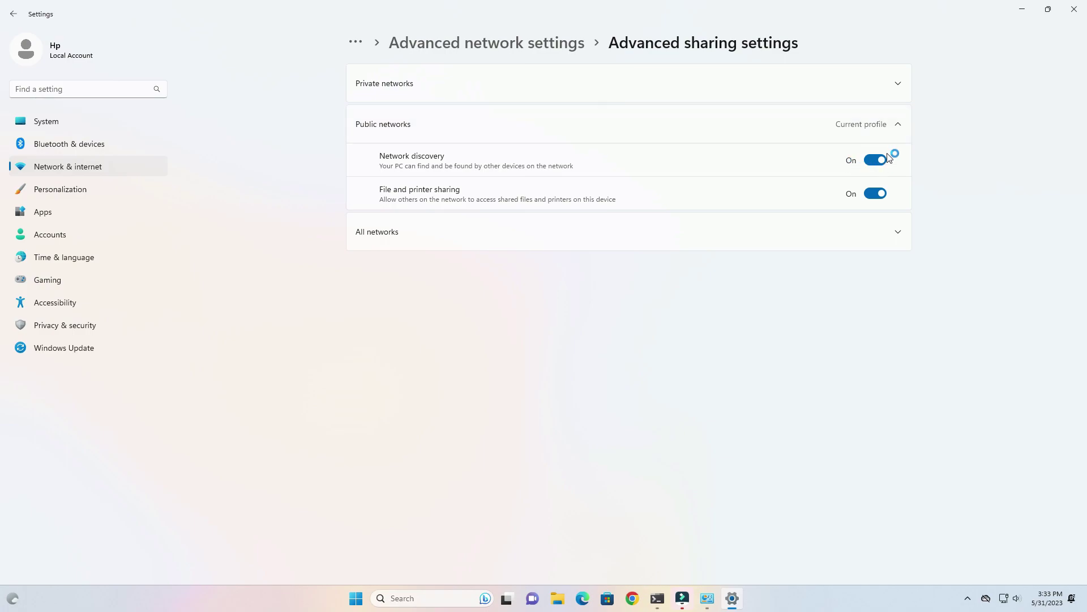
left_click(865, 149)
Close the sharing settings and Network and Sharing Center windows, then refresh the desktop three times
left_click(1076, 9)
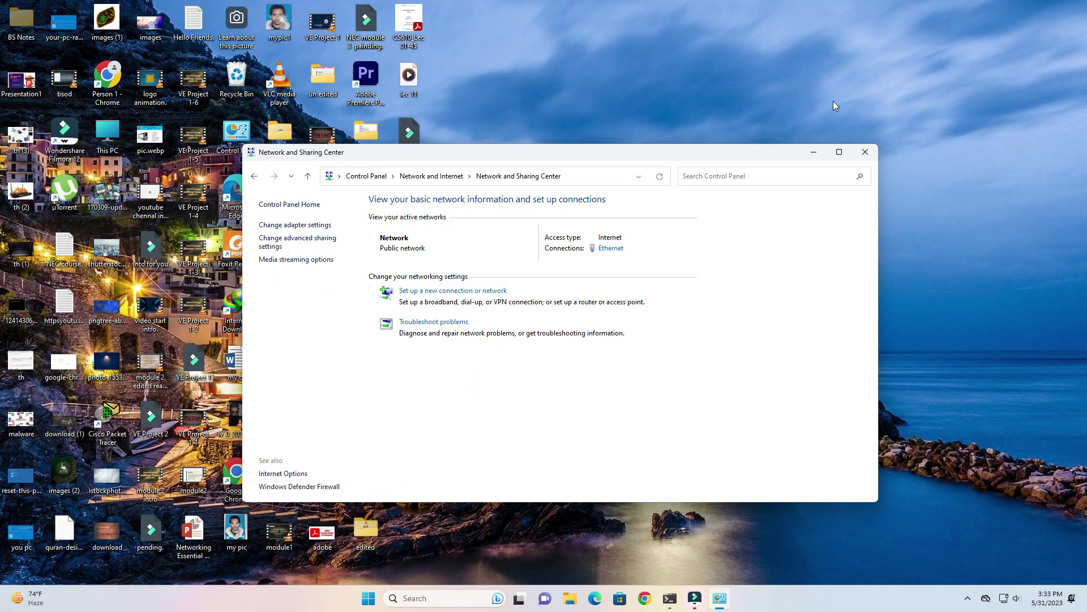
left_click(874, 154)
right_click(799, 176)
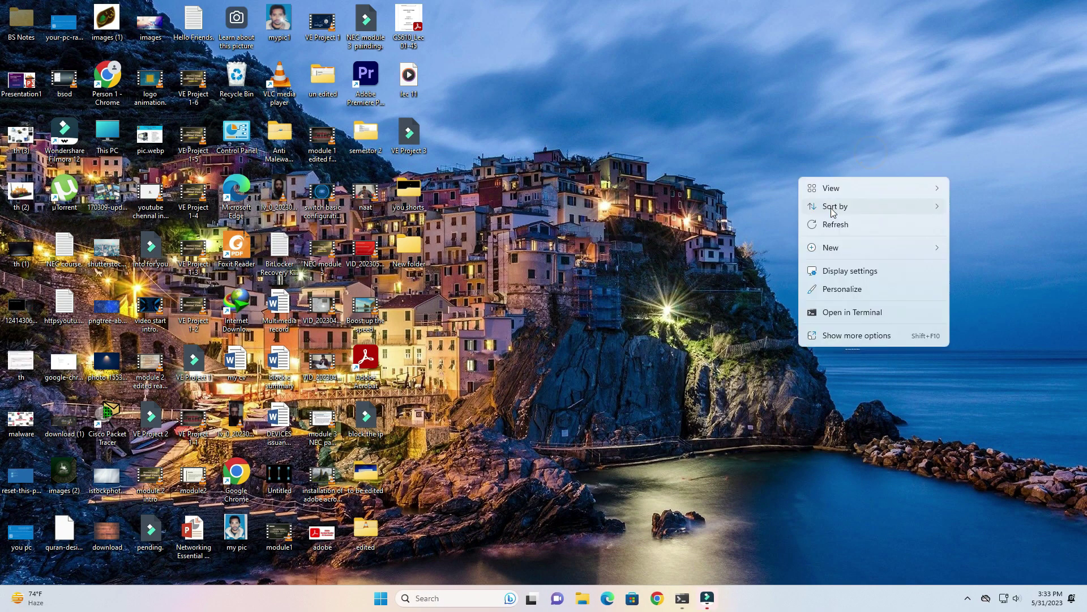
left_click(834, 224)
right_click(737, 178)
left_click(774, 226)
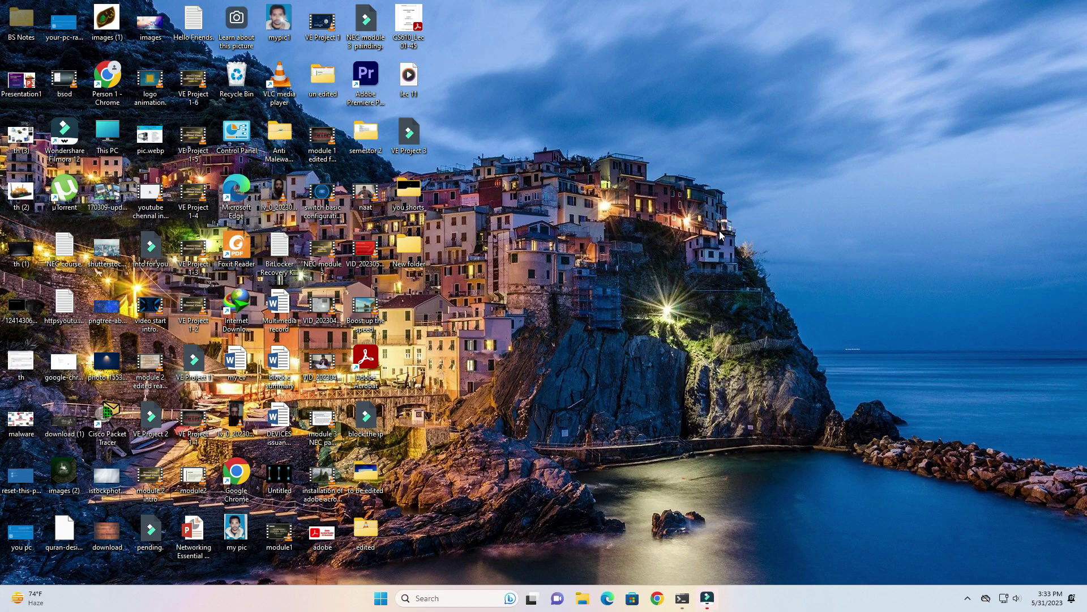
right_click(719, 230)
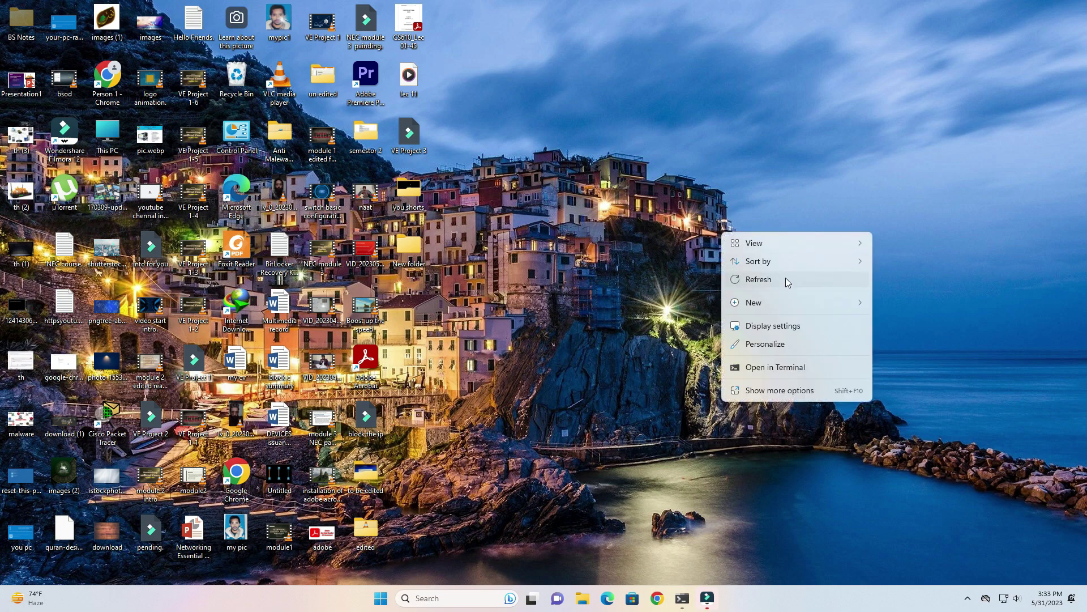
left_click(786, 279)
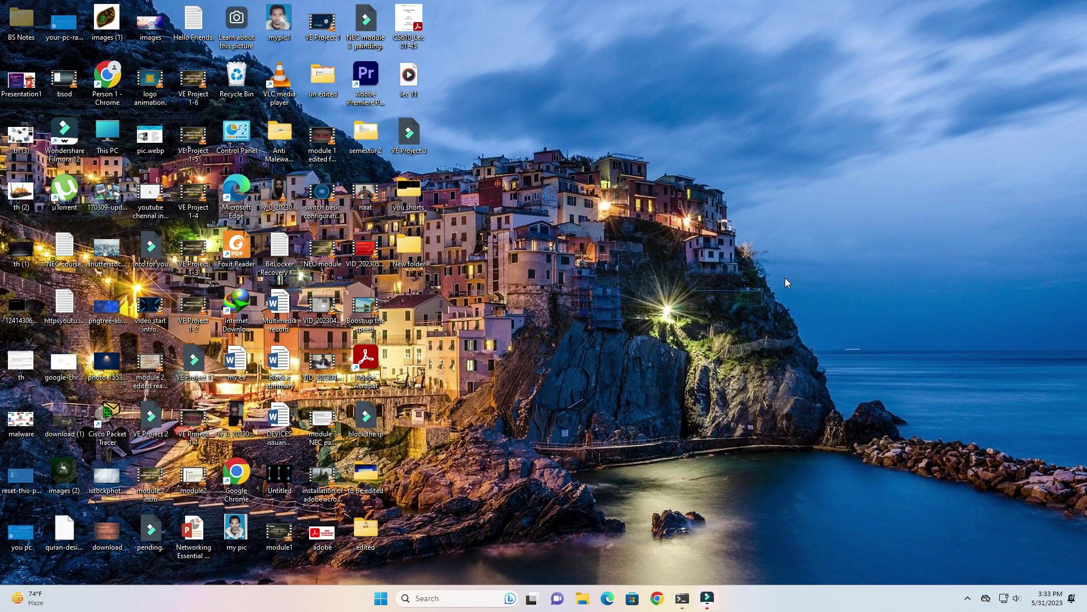
Launch Command Prompt by running cmd from the Run box
key("super+r")
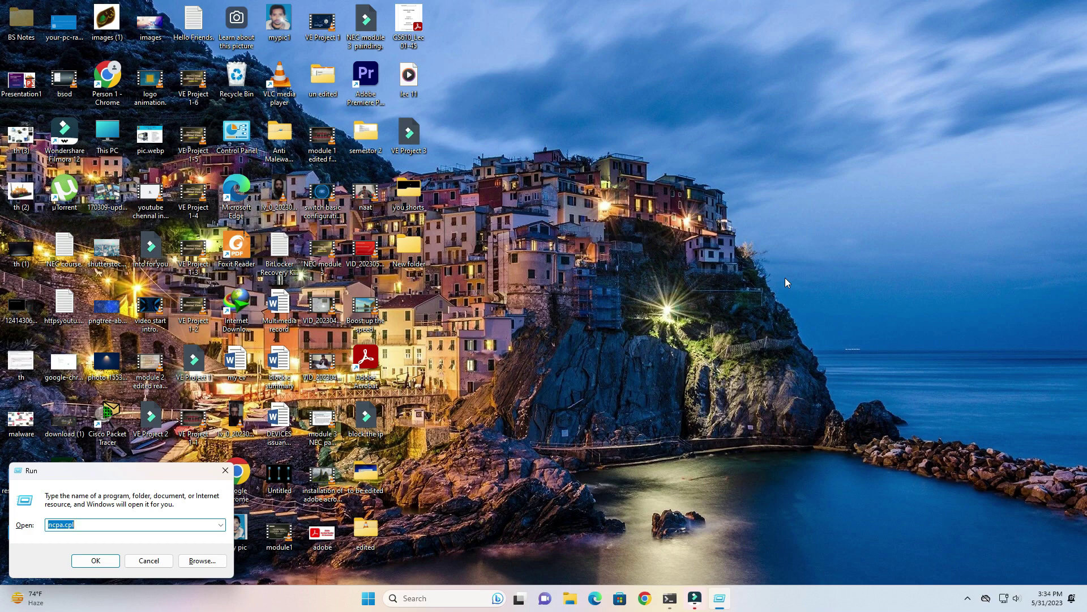
type("cmd")
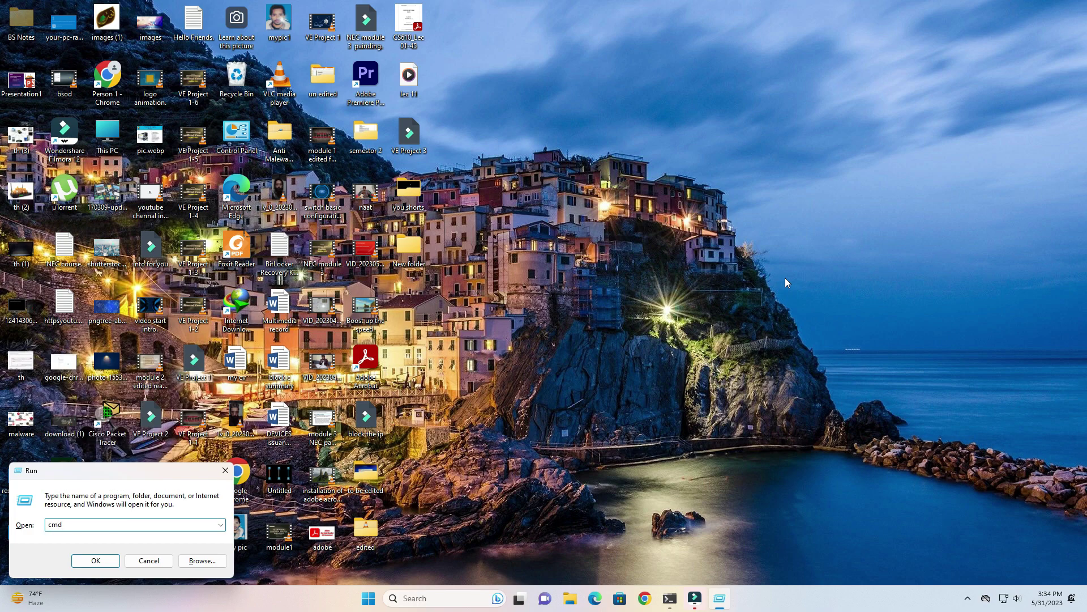
key("Return")
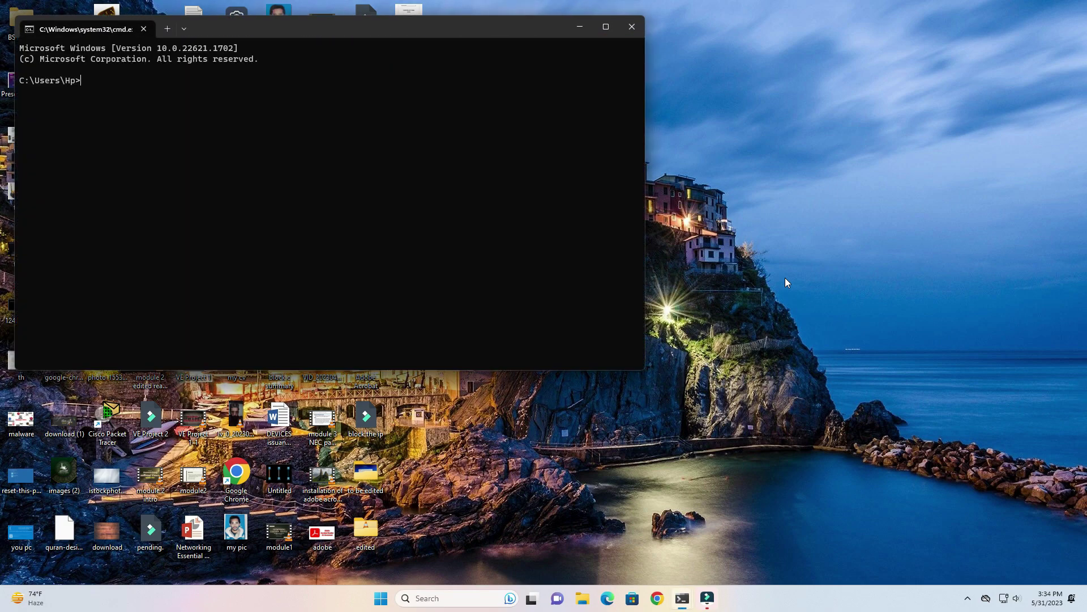
Run ipconfig /all, check IPv4 172.30.58.84 and gateway 172.30.59.254, then minimize the window
type("ipconfig /all")
key("Return")
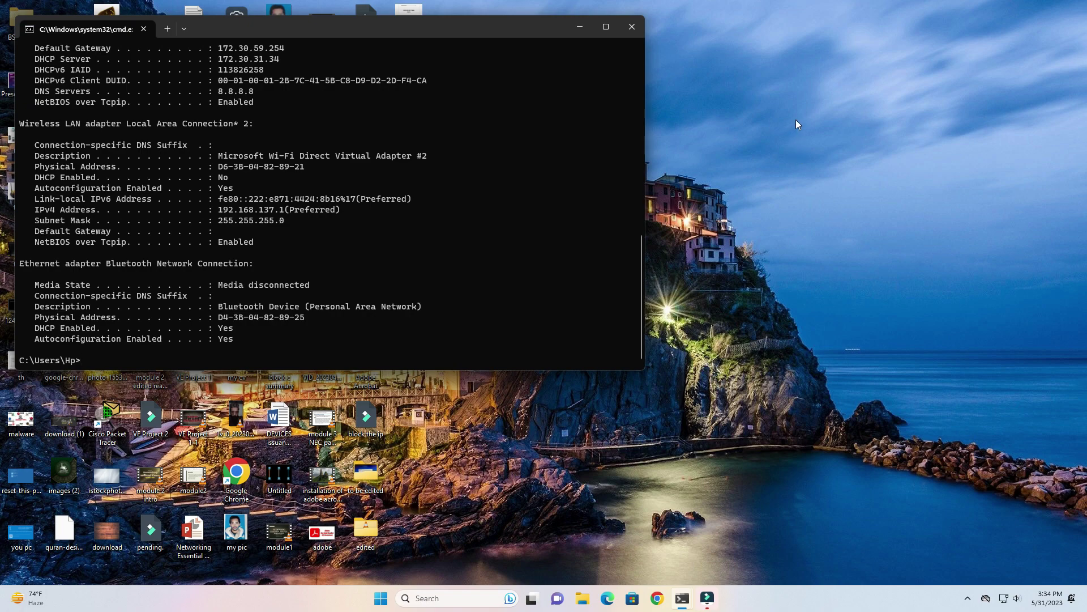
scroll(364, 150, "up", 2)
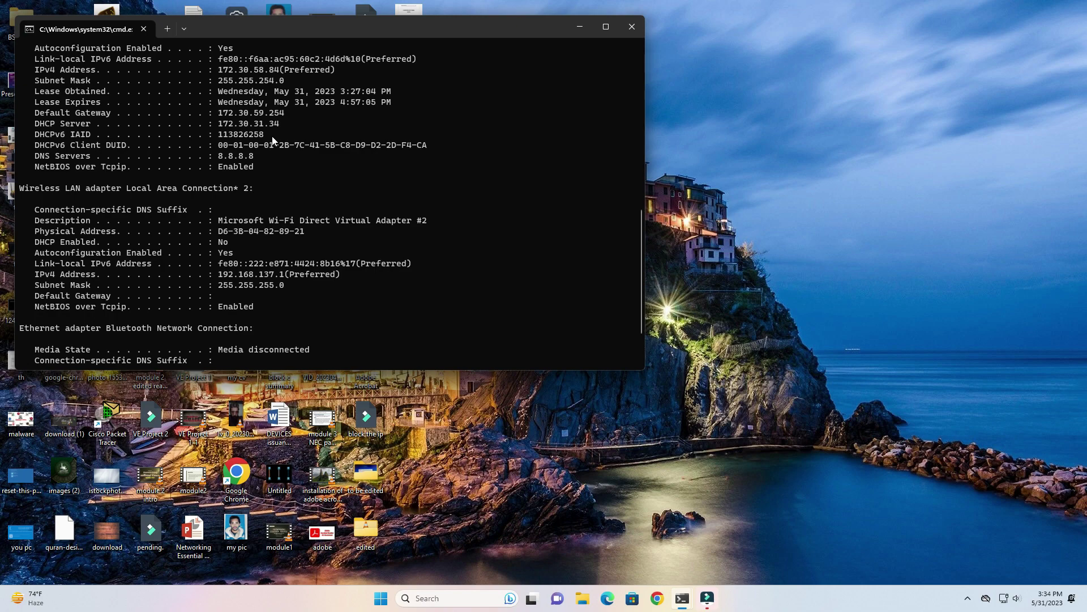
scroll(133, 145, "up", 1)
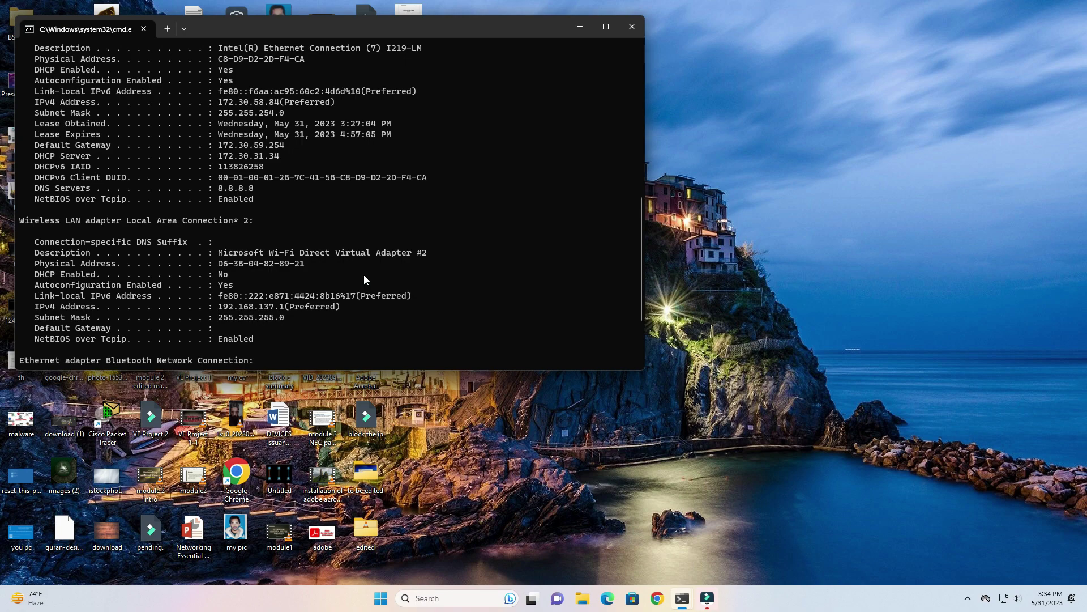
left_click(583, 27)
Refresh the desktop twice from its right-click menu
right_click(680, 51)
left_click(717, 99)
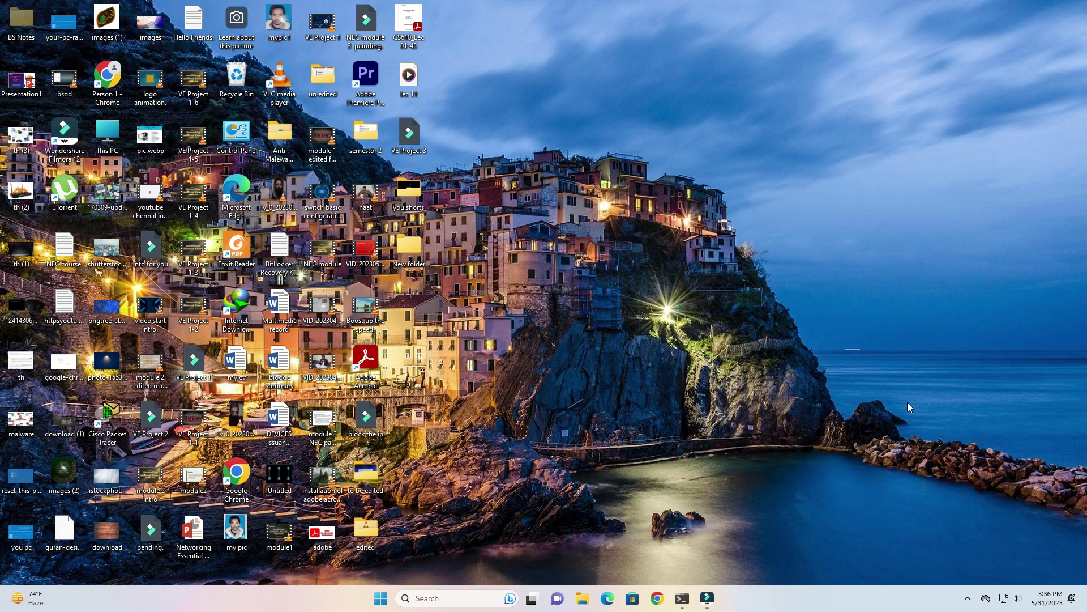
right_click(727, 224)
left_click(763, 265)
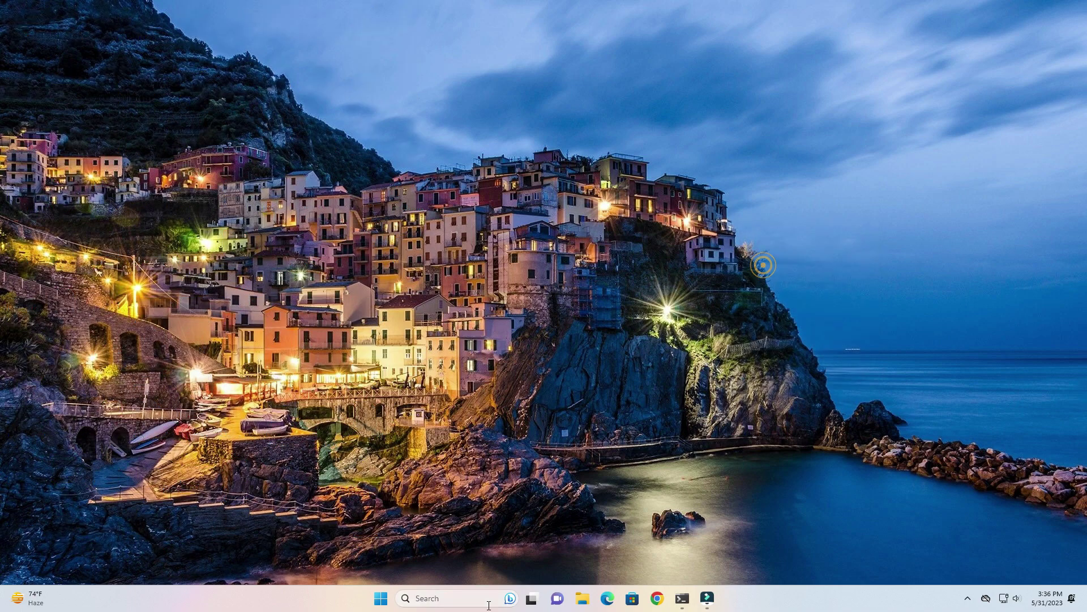
Search Windows for 'remote' and launch Remote Desktop Connection
left_click(429, 600)
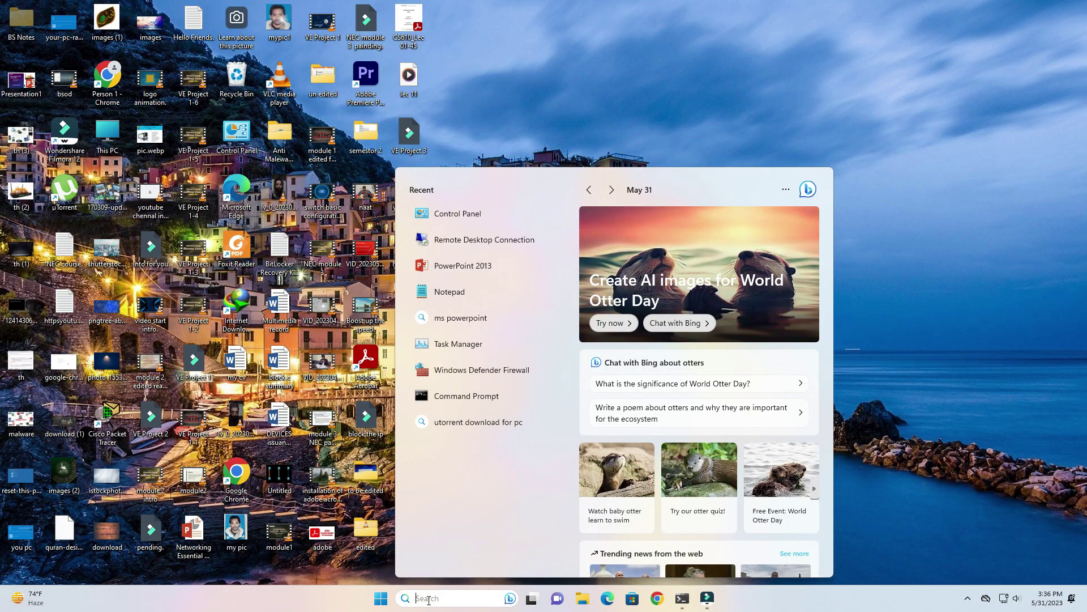
type("remote")
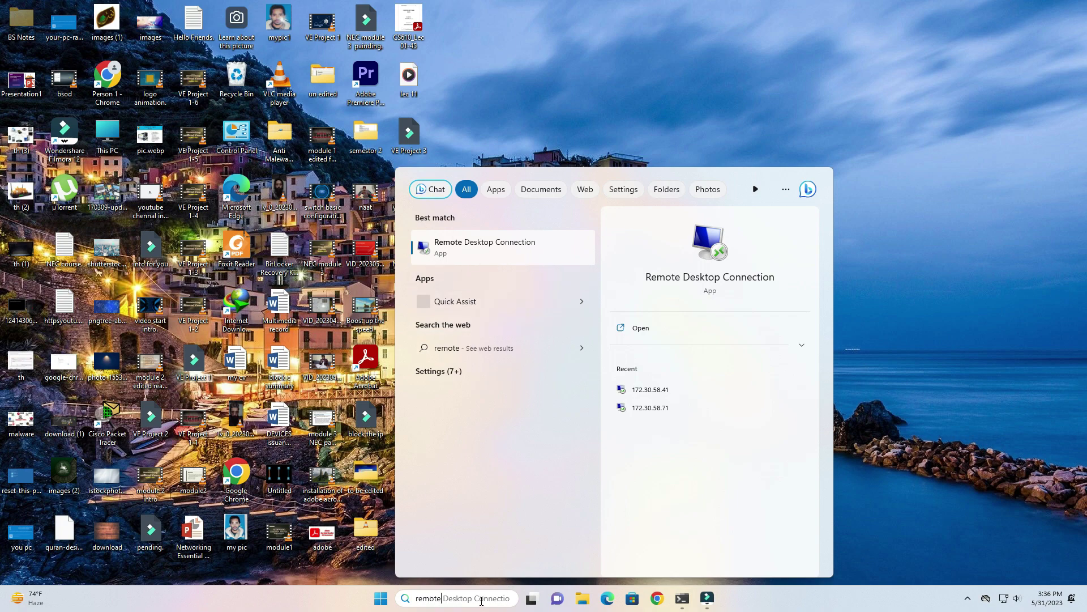
left_click(524, 256)
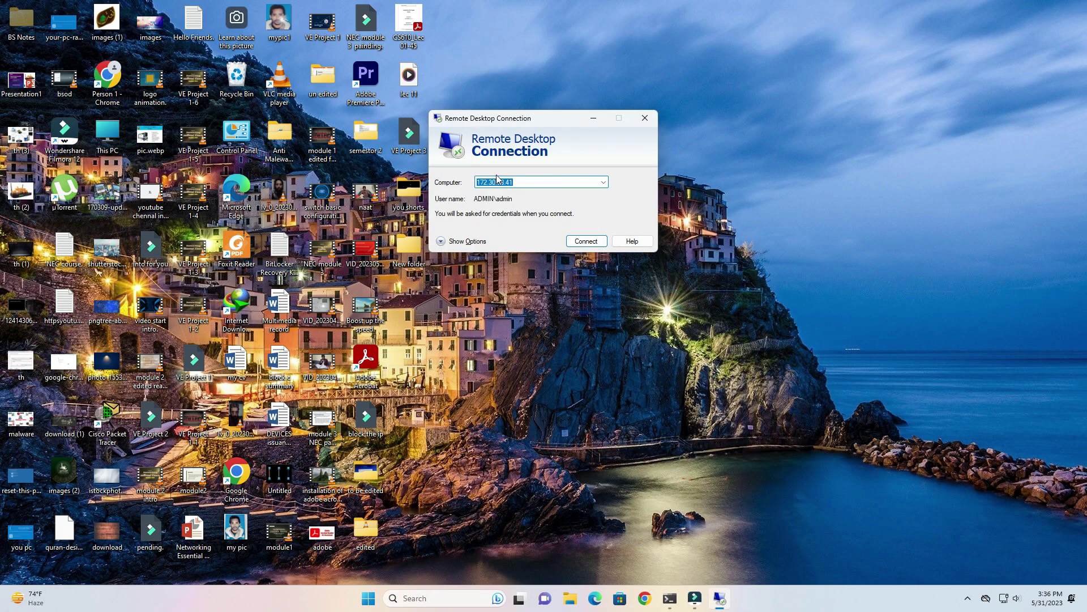
Enter 172.30.58.41 as the computer address and start connecting
left_click(603, 184)
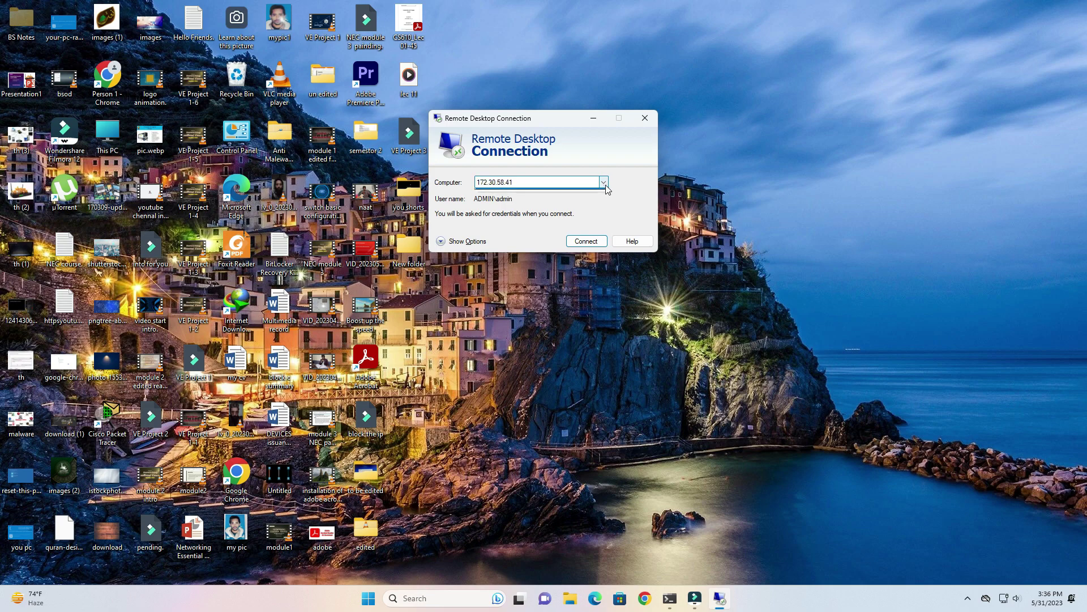
left_click(532, 180)
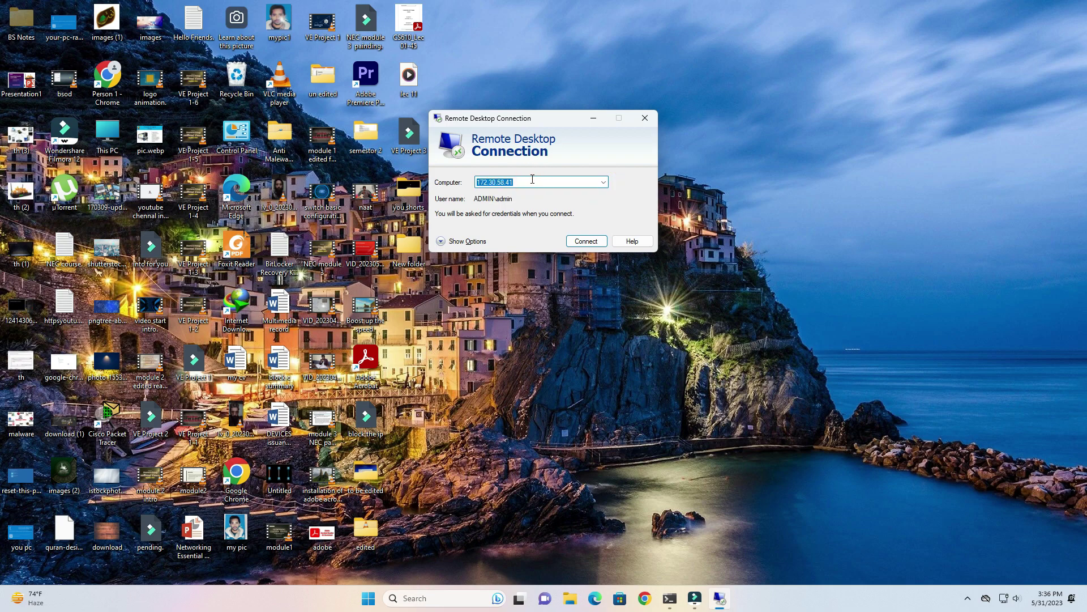
key("BackSpace")
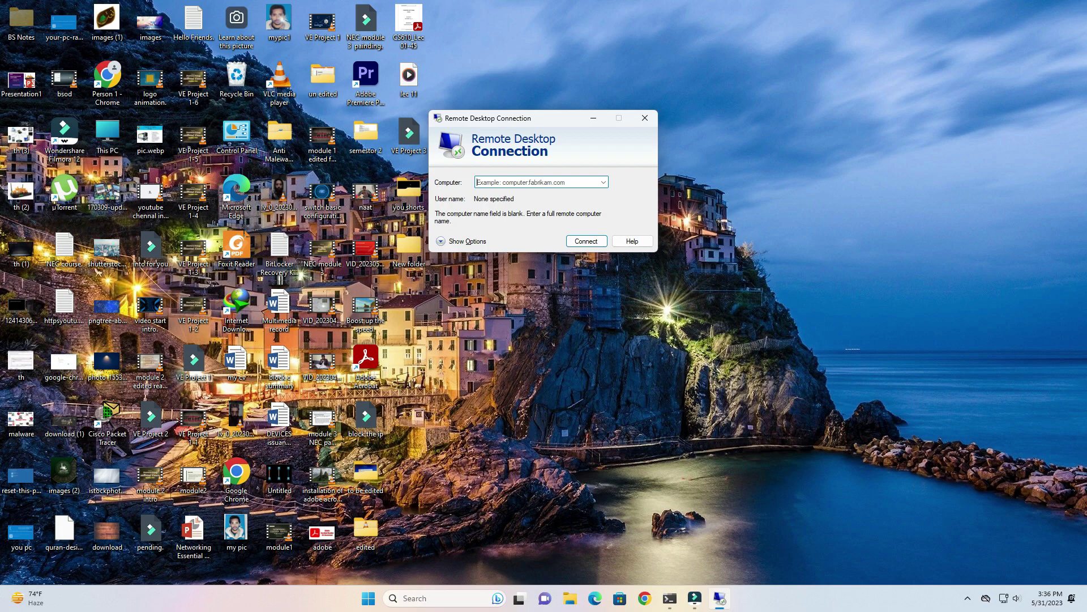
type("172.30.")
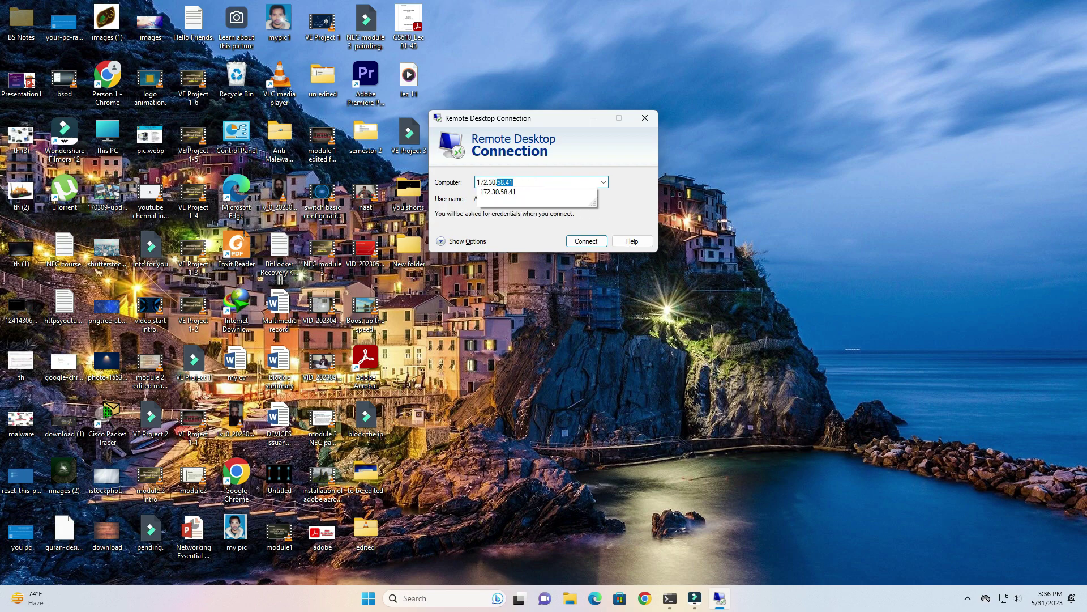
type("58.40")
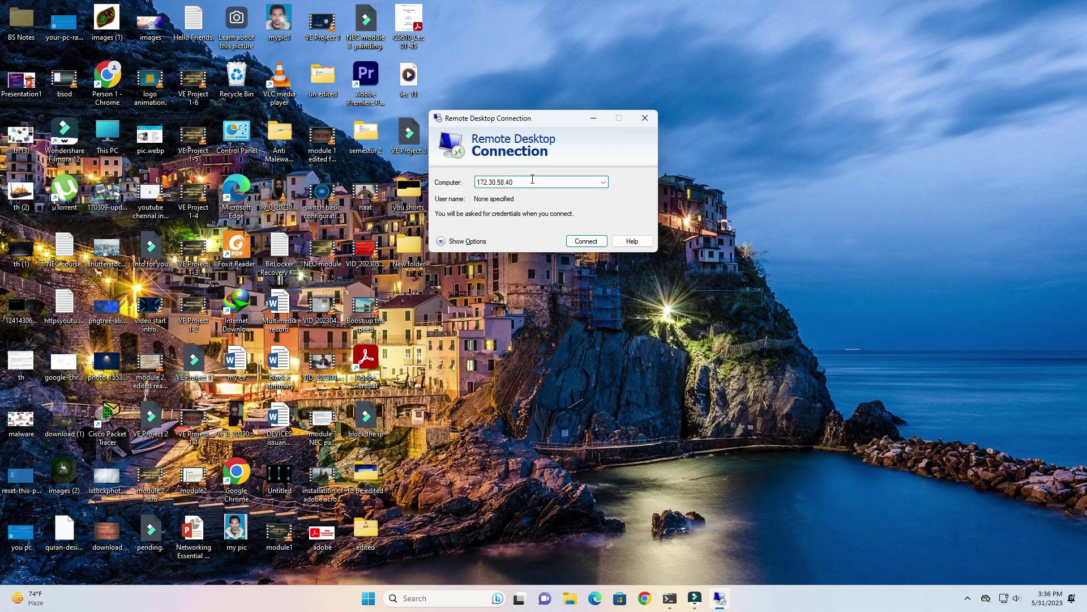
key("BackSpace")
type("1")
key("Return")
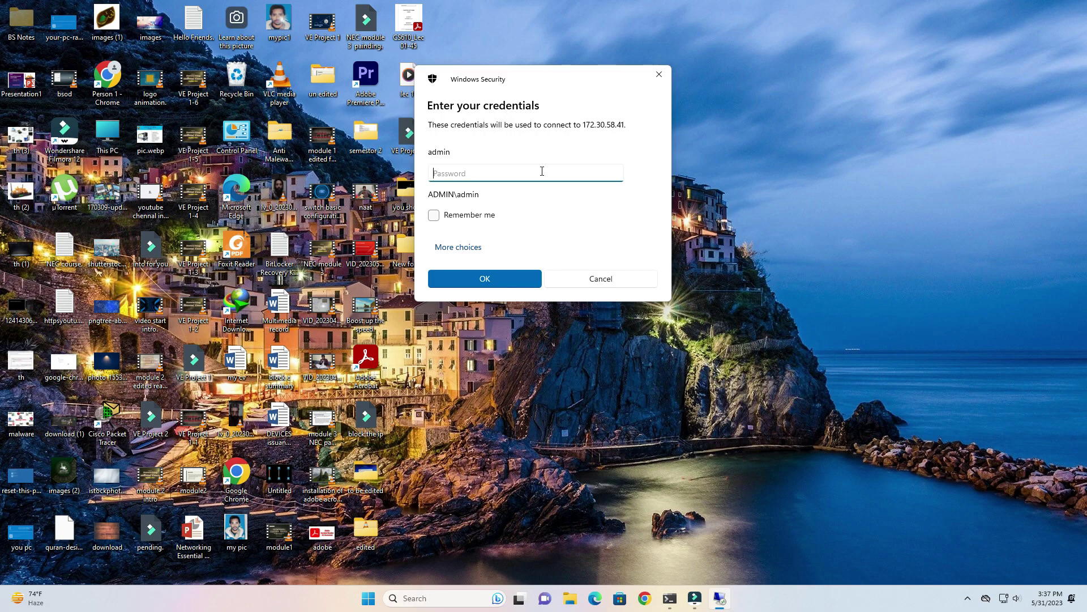
Sign in with the account password, restore full screen, and accept the lab usage notice
type("admin12")
key("Return")
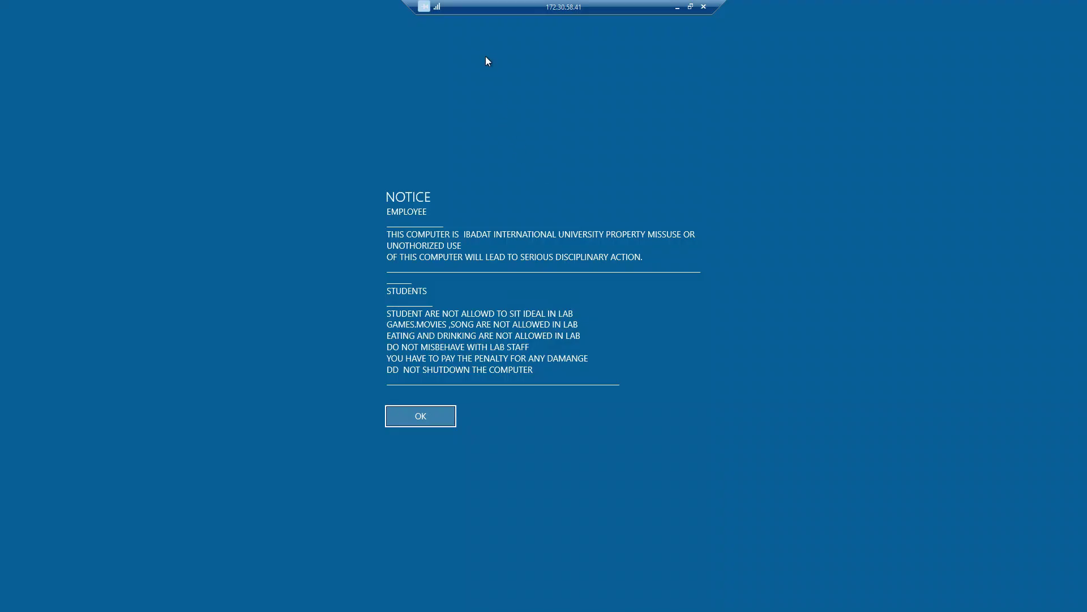
double_click(487, 4)
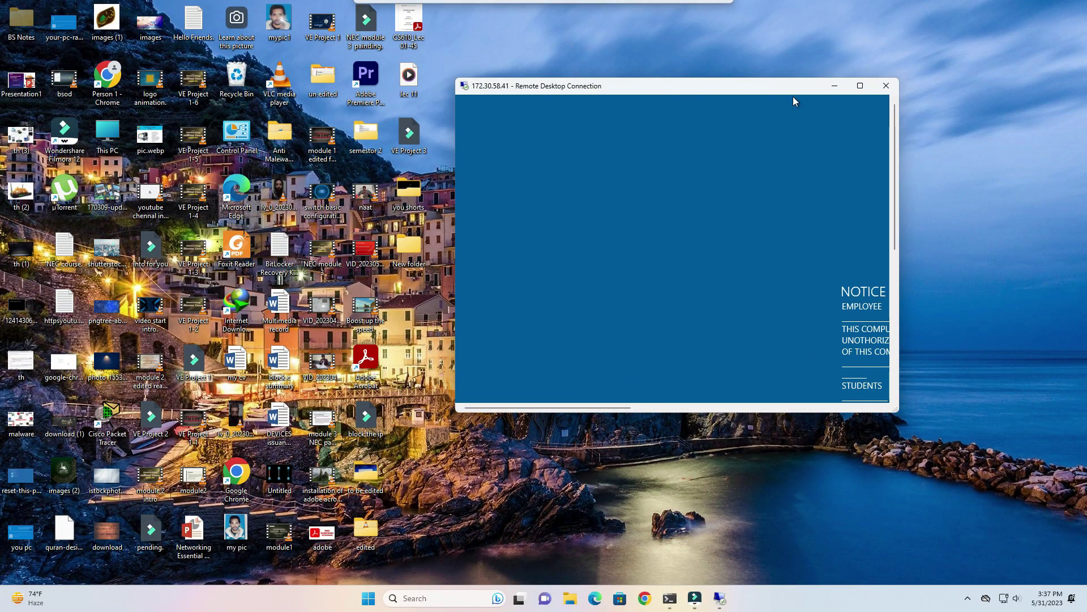
left_click(855, 86)
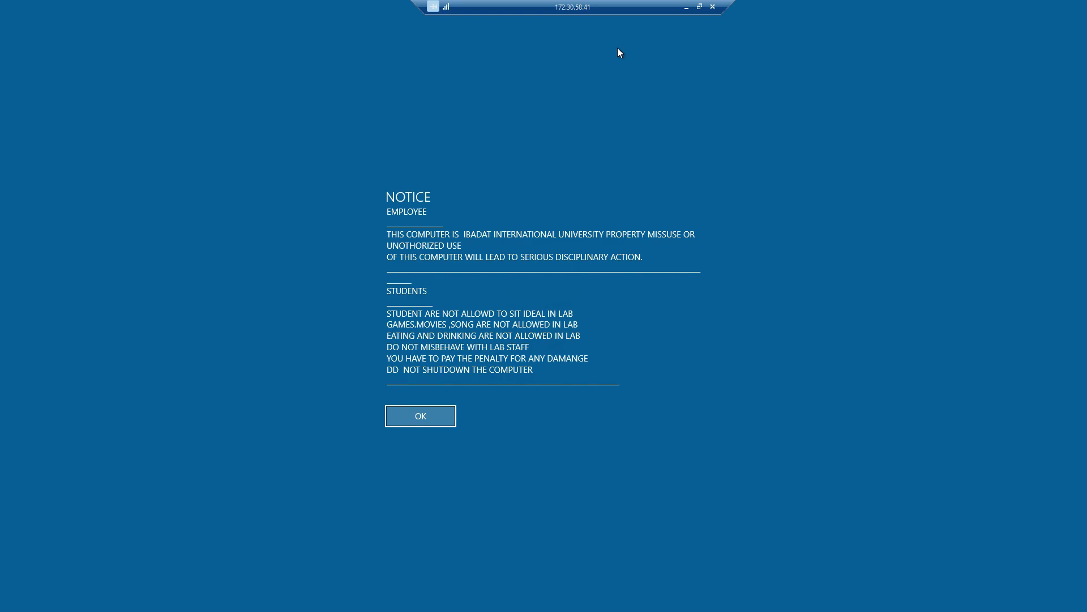
left_click(426, 413)
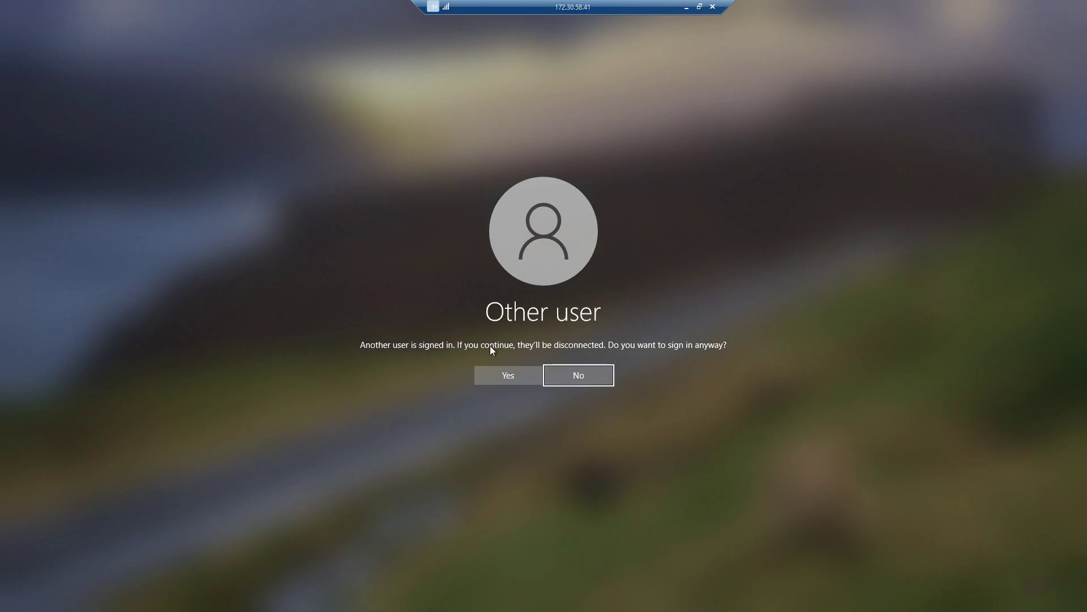
Agree to sign in over the other user, reconnect with the account password, and accept the notice
left_click(493, 375)
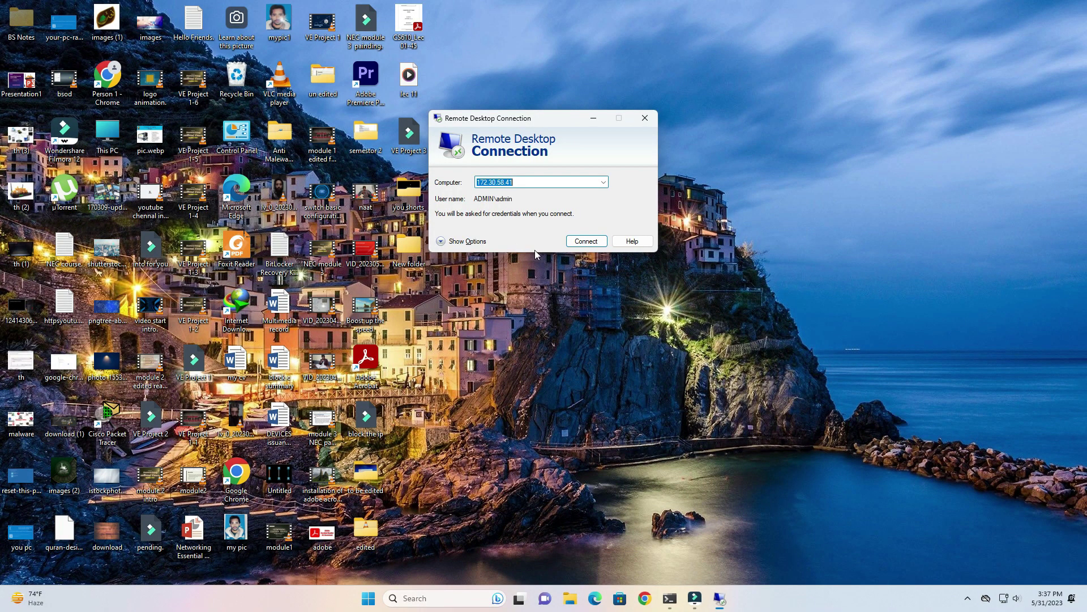
left_click(587, 242)
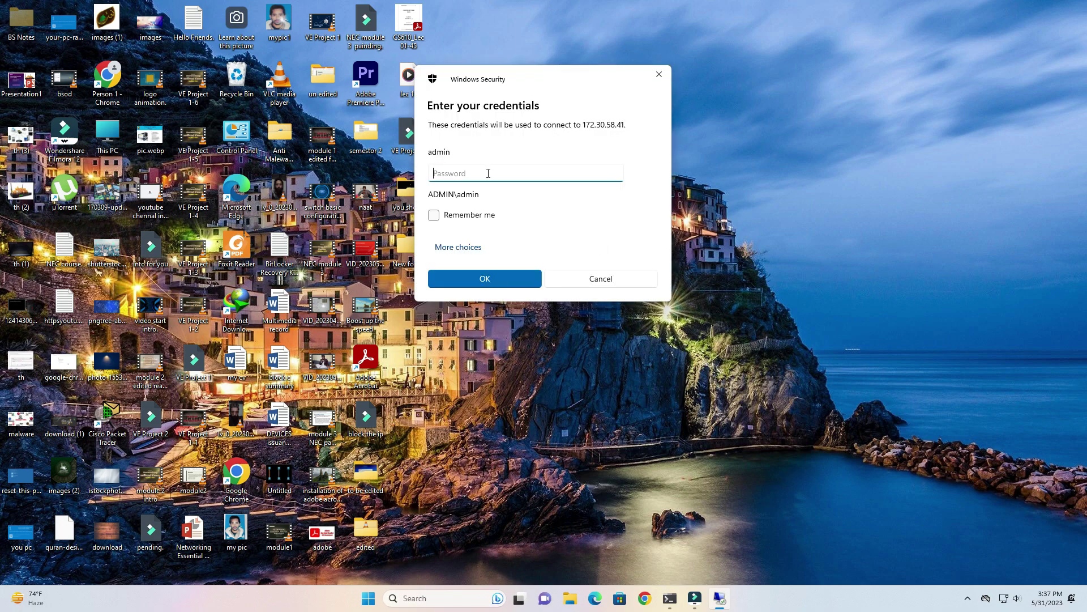
left_click(489, 173)
type("admin123")
key("Return")
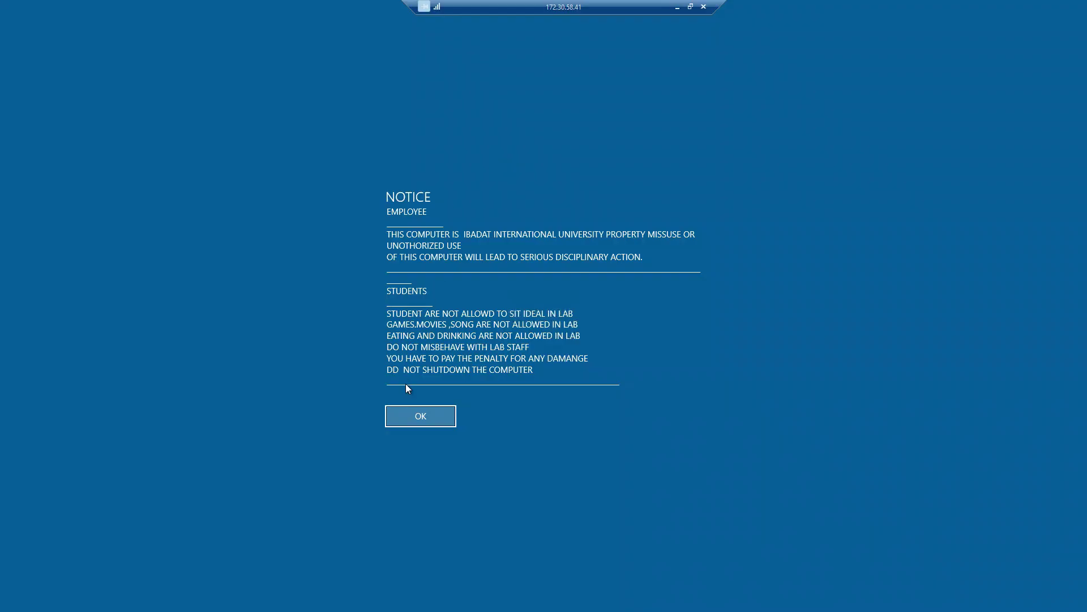
left_click(417, 419)
Confirm signing in to 172.30.58.41 despite the other signed-in user
left_click(501, 378)
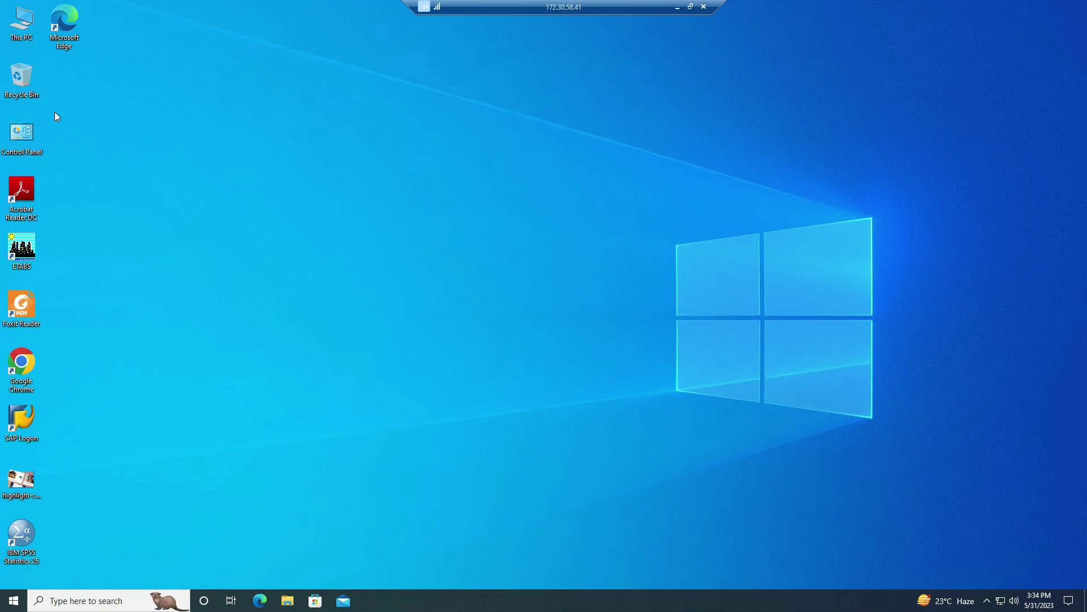
Refresh the remote desktop and take the 172.30.58.41 session out of full screen
right_click(260, 179)
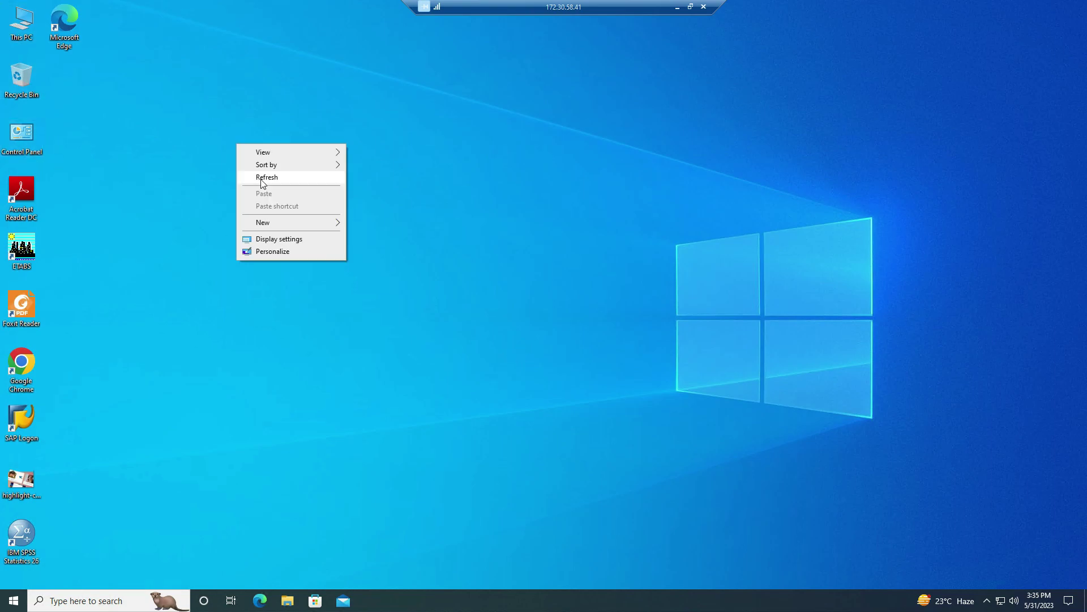
left_click(267, 180)
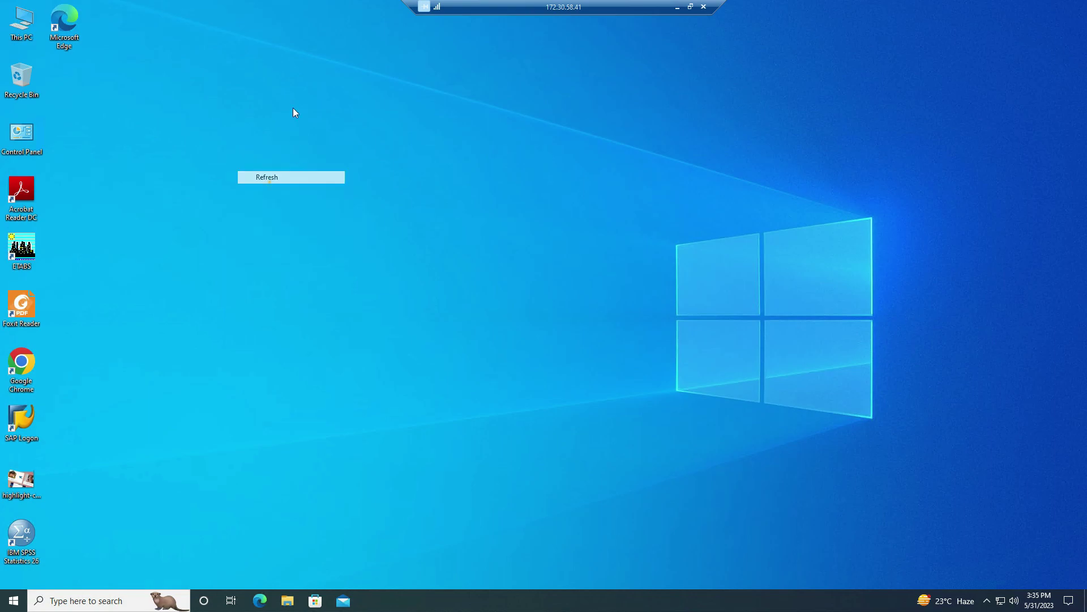
double_click(523, 3)
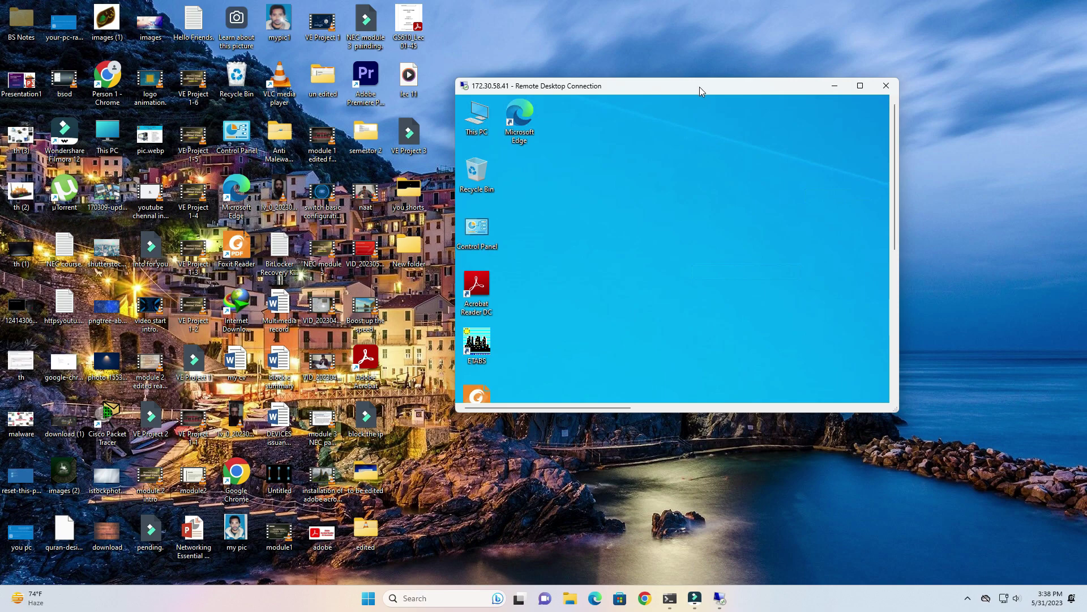
Snap the session window to the right half, then pull it into a smaller floating window
left_click_drag(699, 88, 1086, 1)
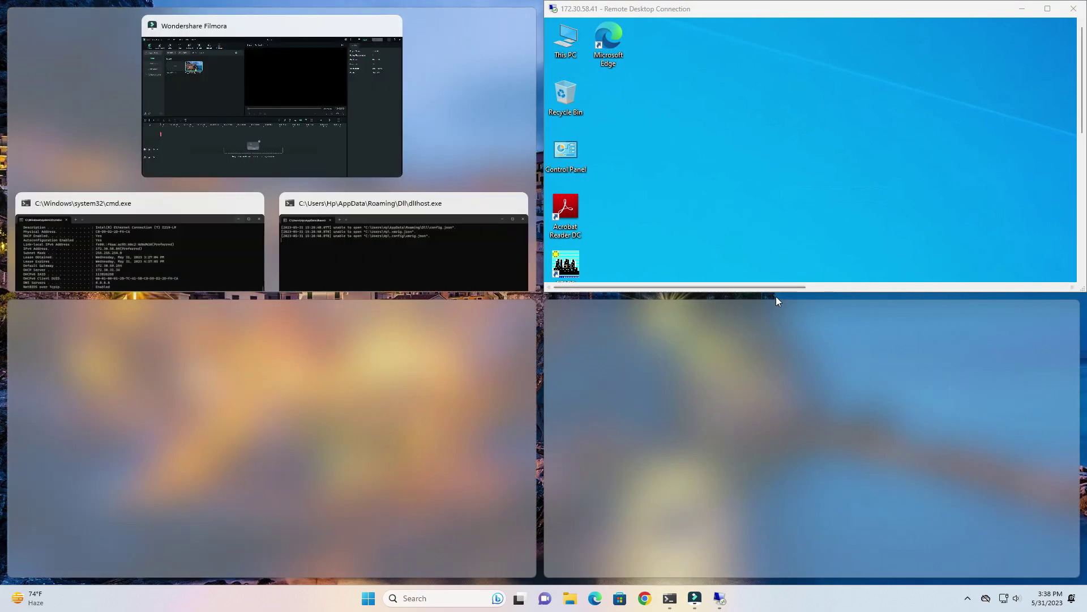
double_click(778, 291)
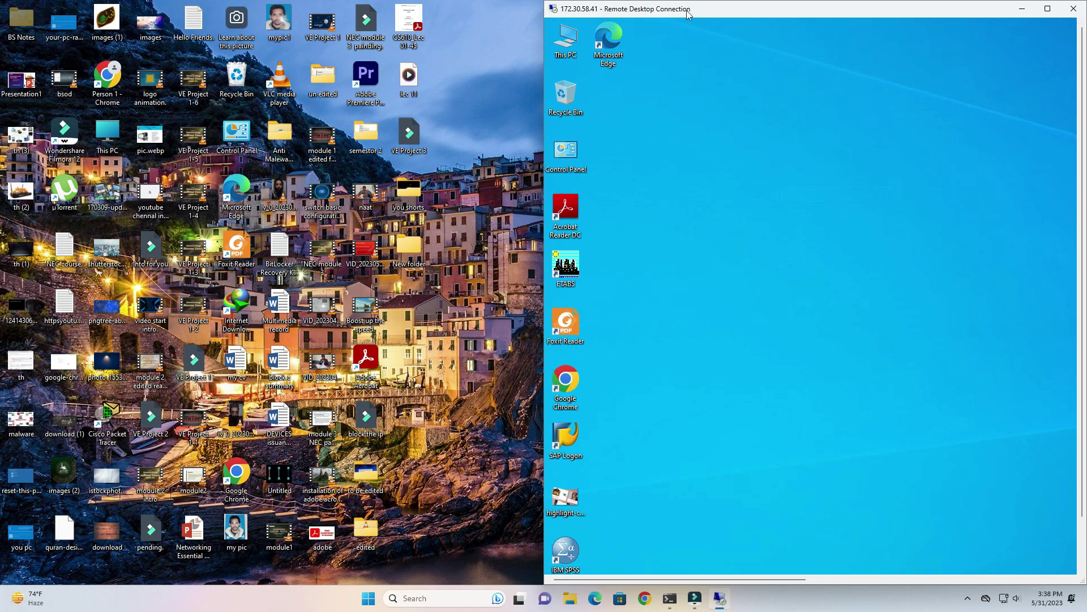
left_click_drag(757, 10, 742, 38)
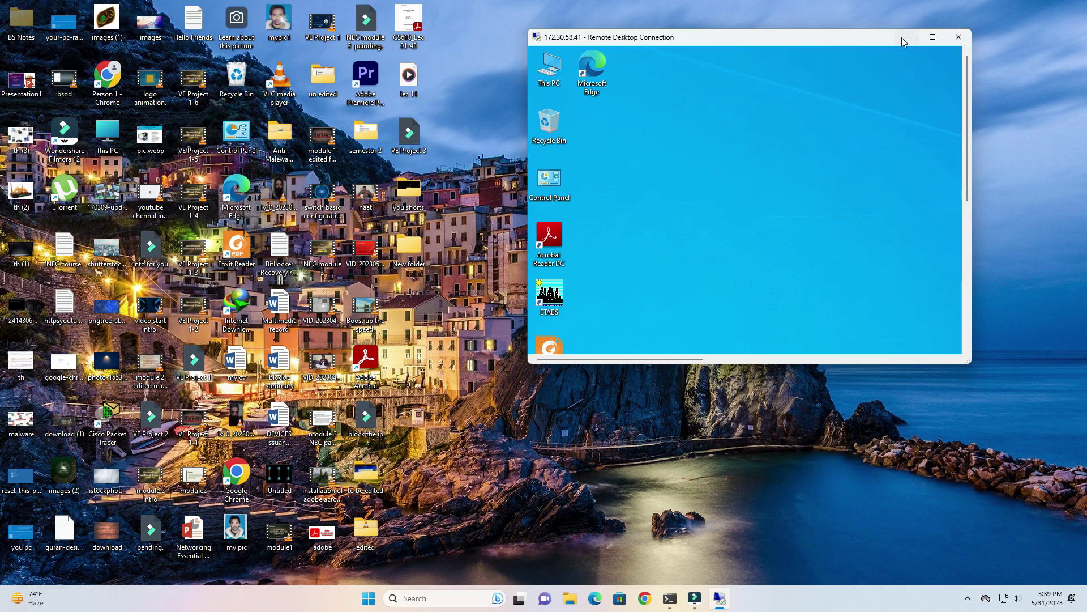
mouse_move(934, 42)
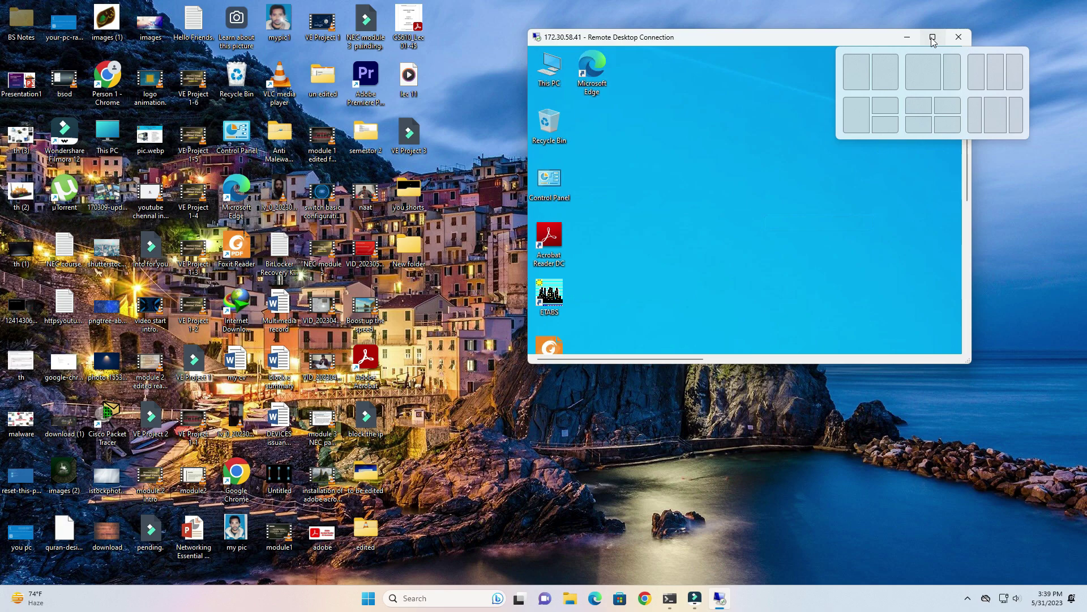
left_click(933, 38)
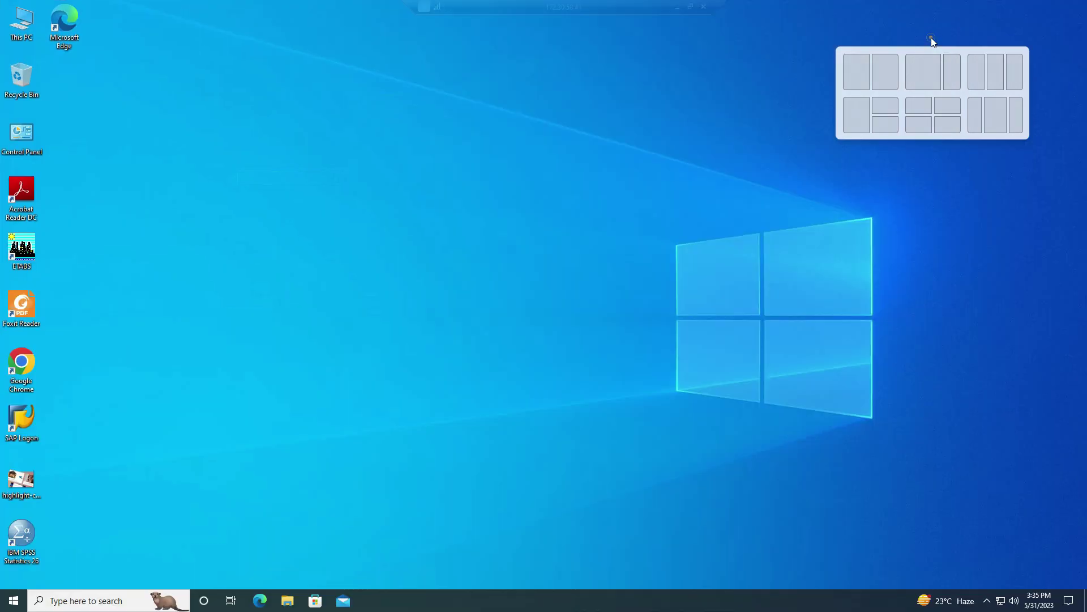
double_click(526, 3)
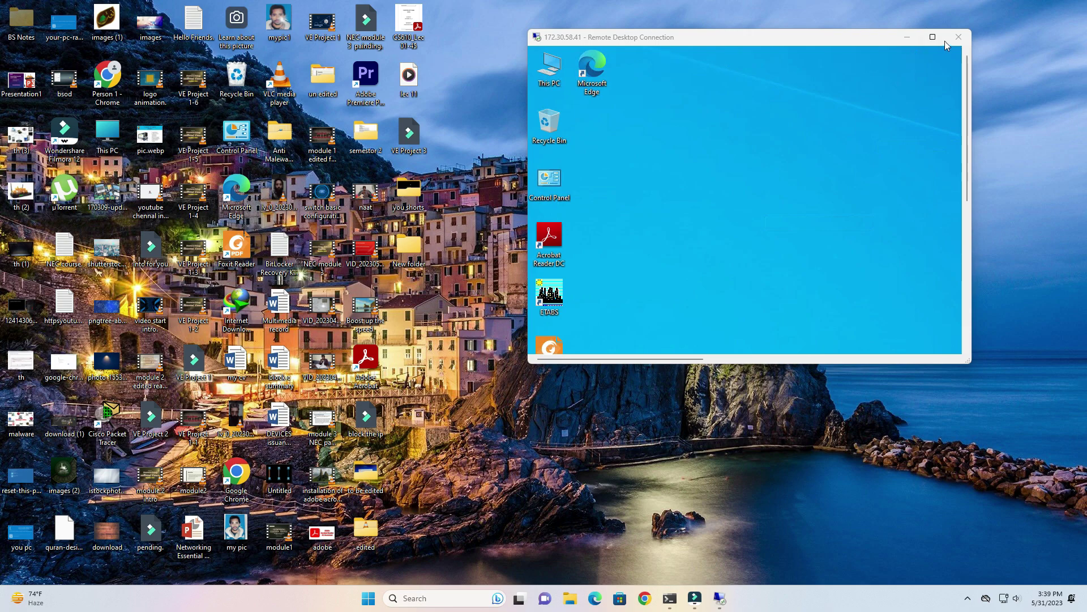
mouse_move(942, 39)
left_click(935, 37)
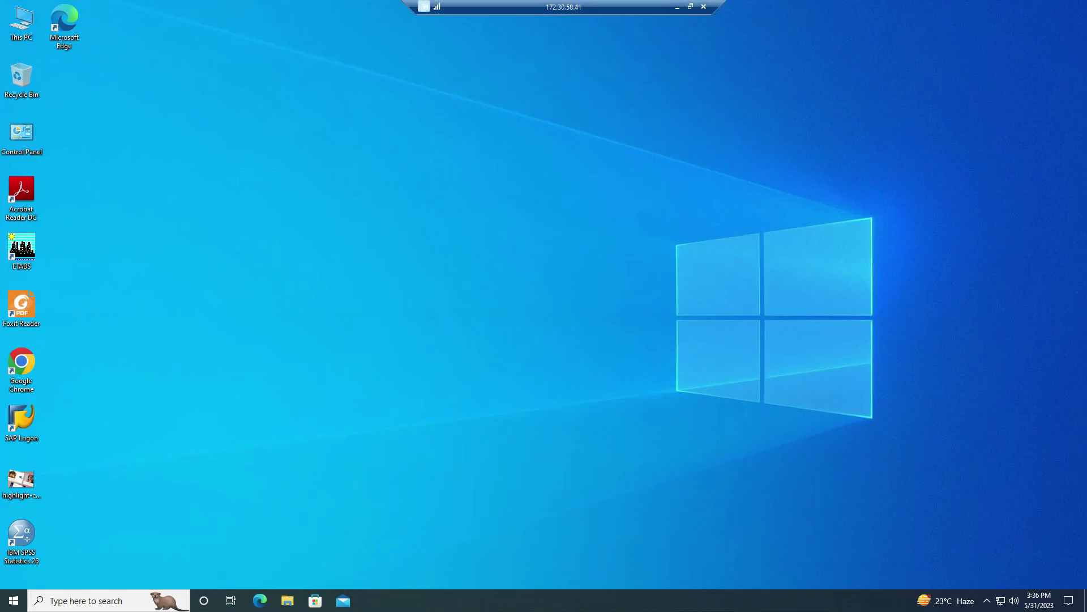
left_click(691, 6)
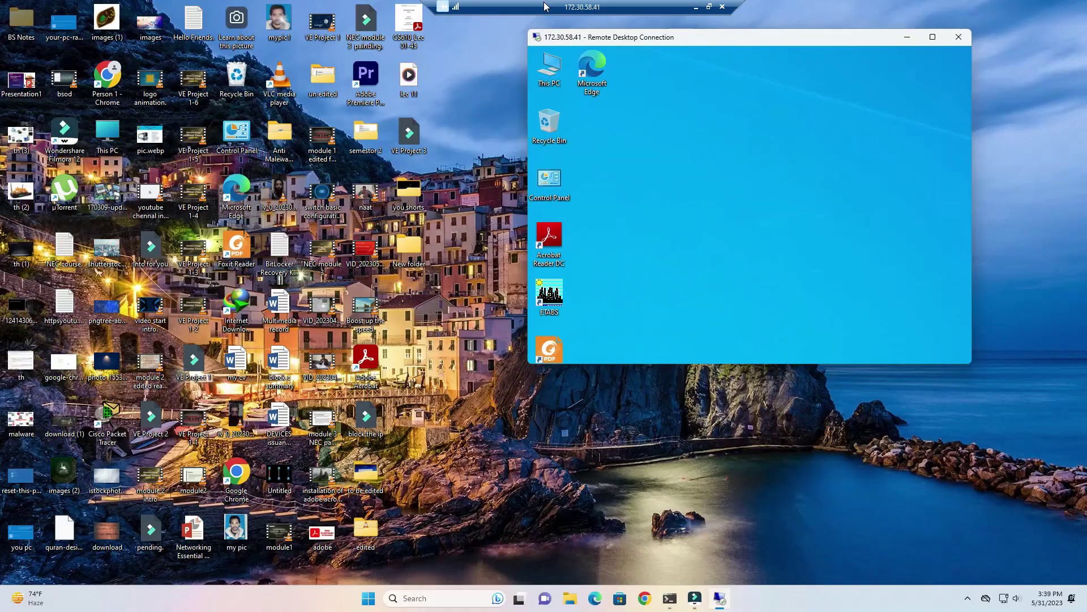